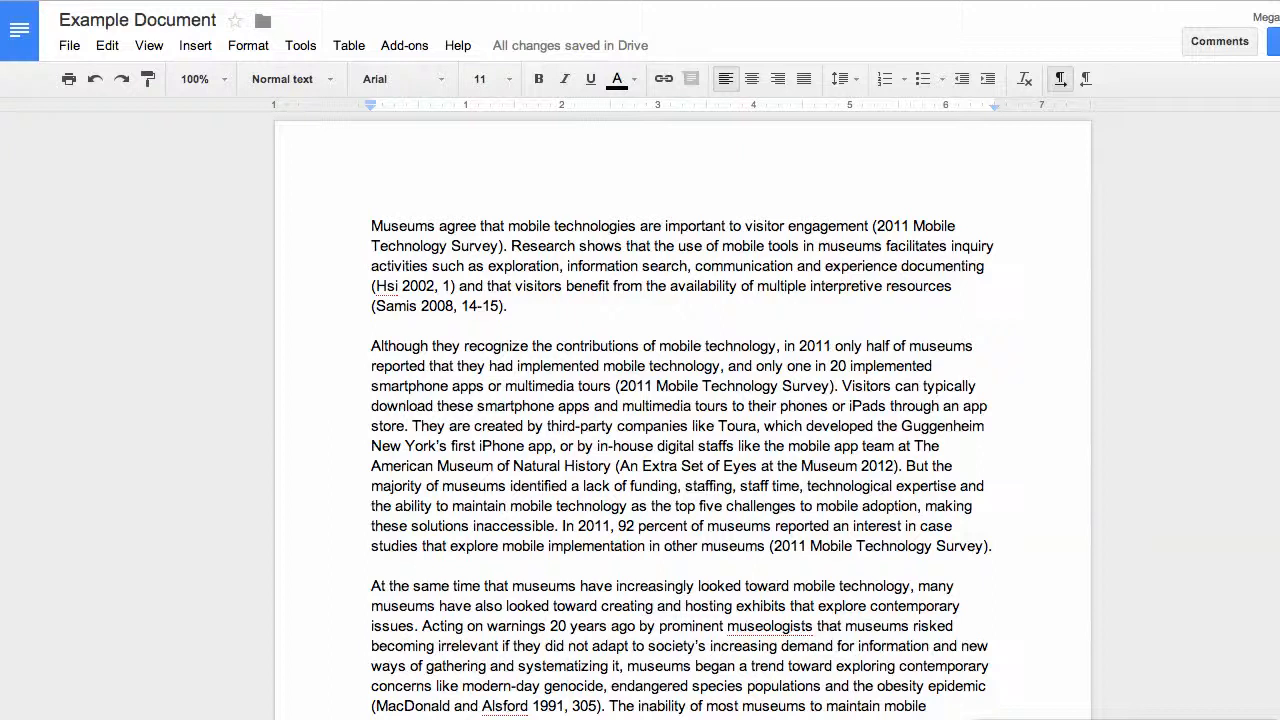
Add the line "Introduction" above the first paragraph of the document
click(366, 224)
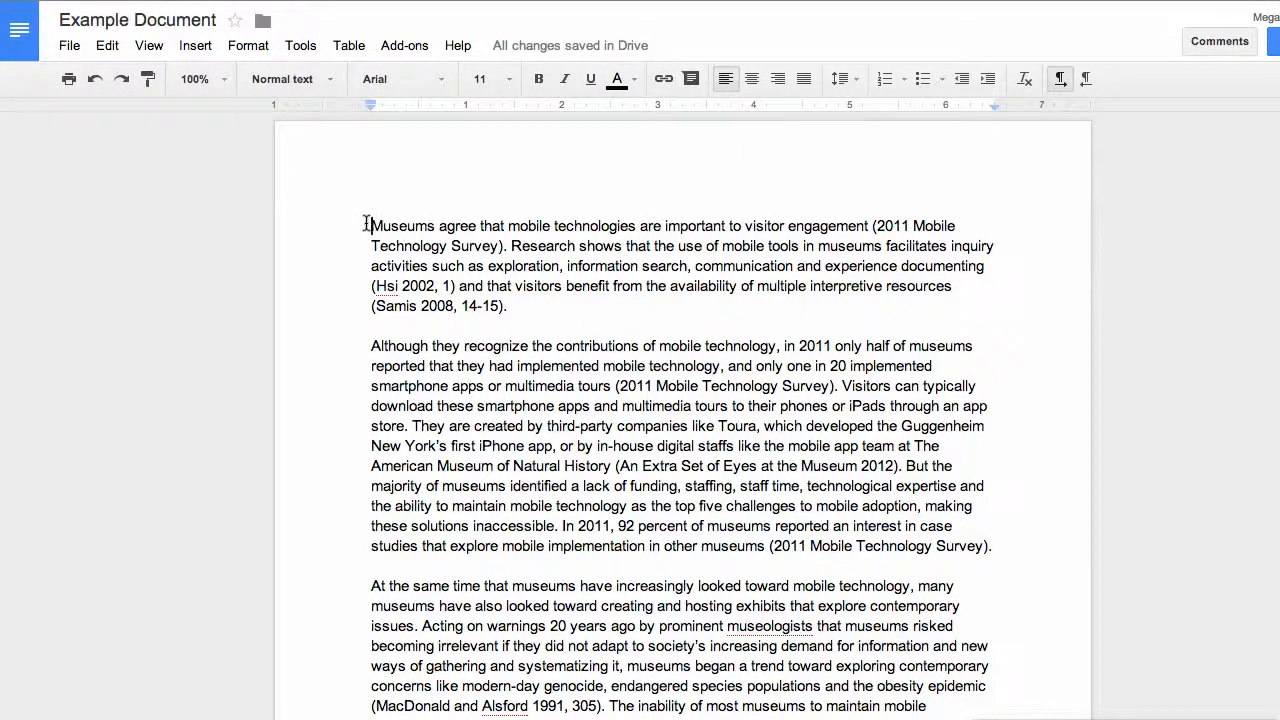
key(Return)
key(Up)
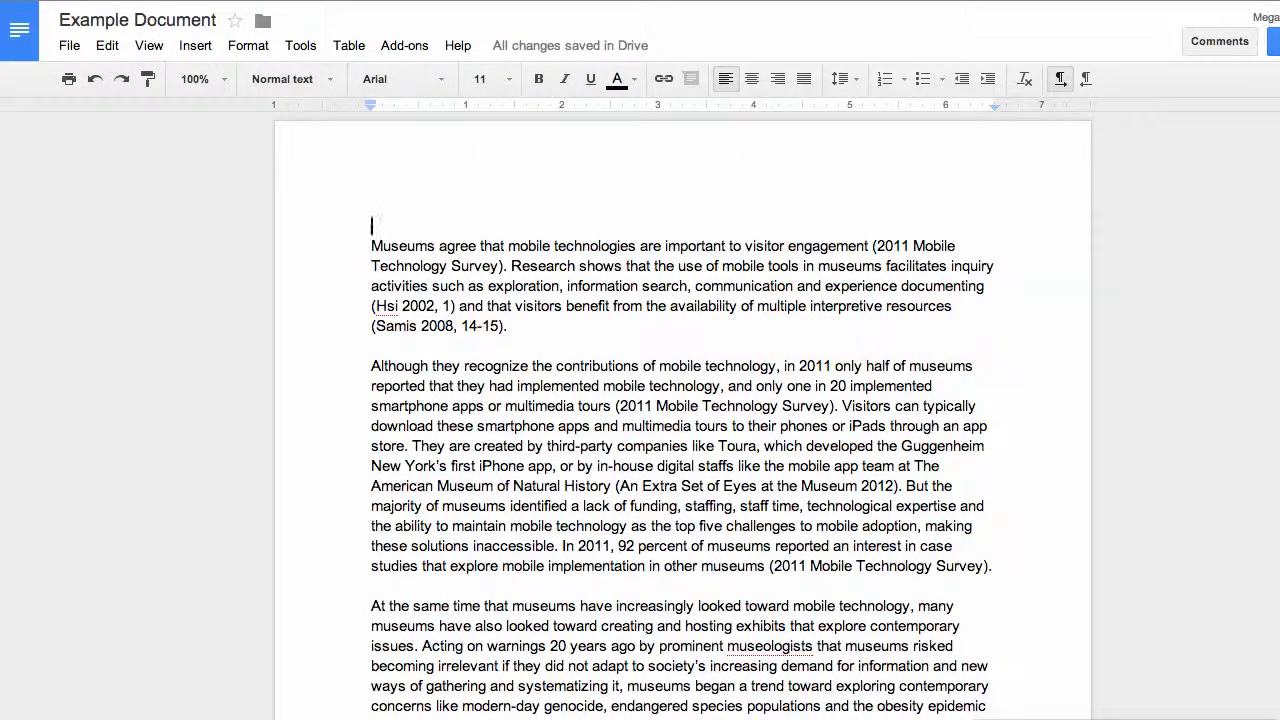
text(in)
key(BackSpace)
key(BackSpace)
text(Introd)
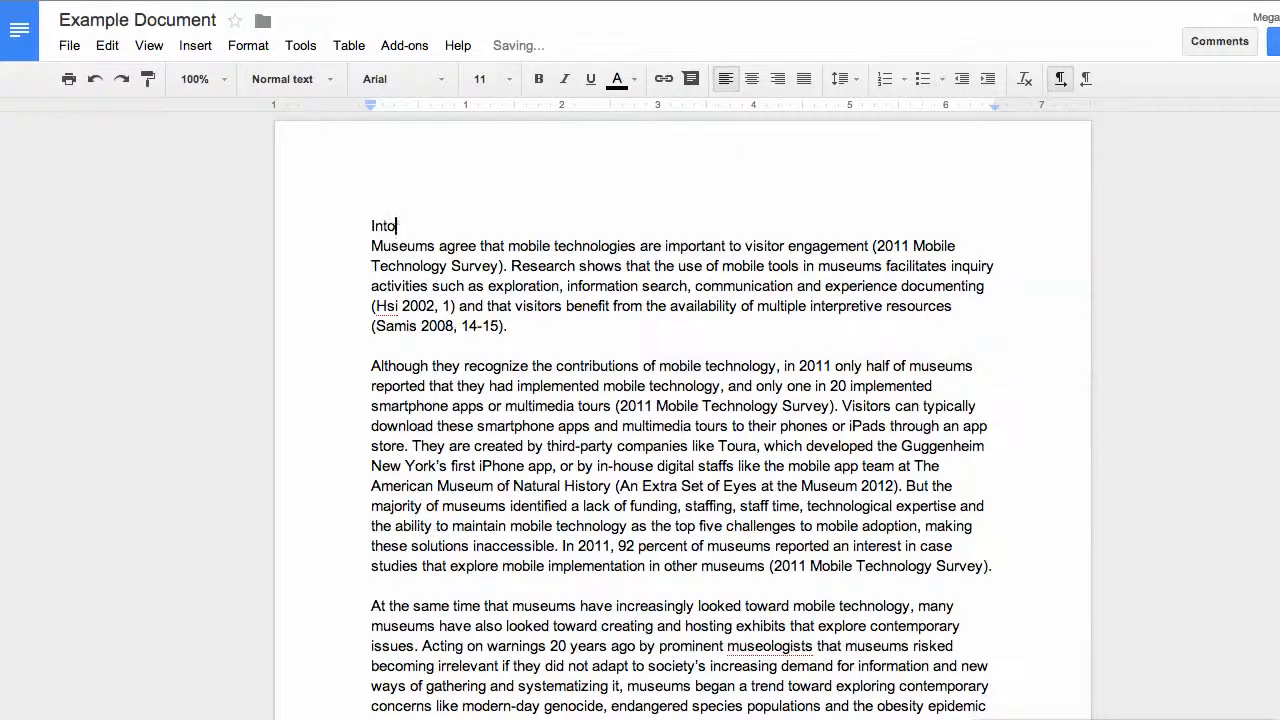
text(uction)
Apply the Heading 1 style to the "Introduction" line
drag(458, 218, 351, 220)
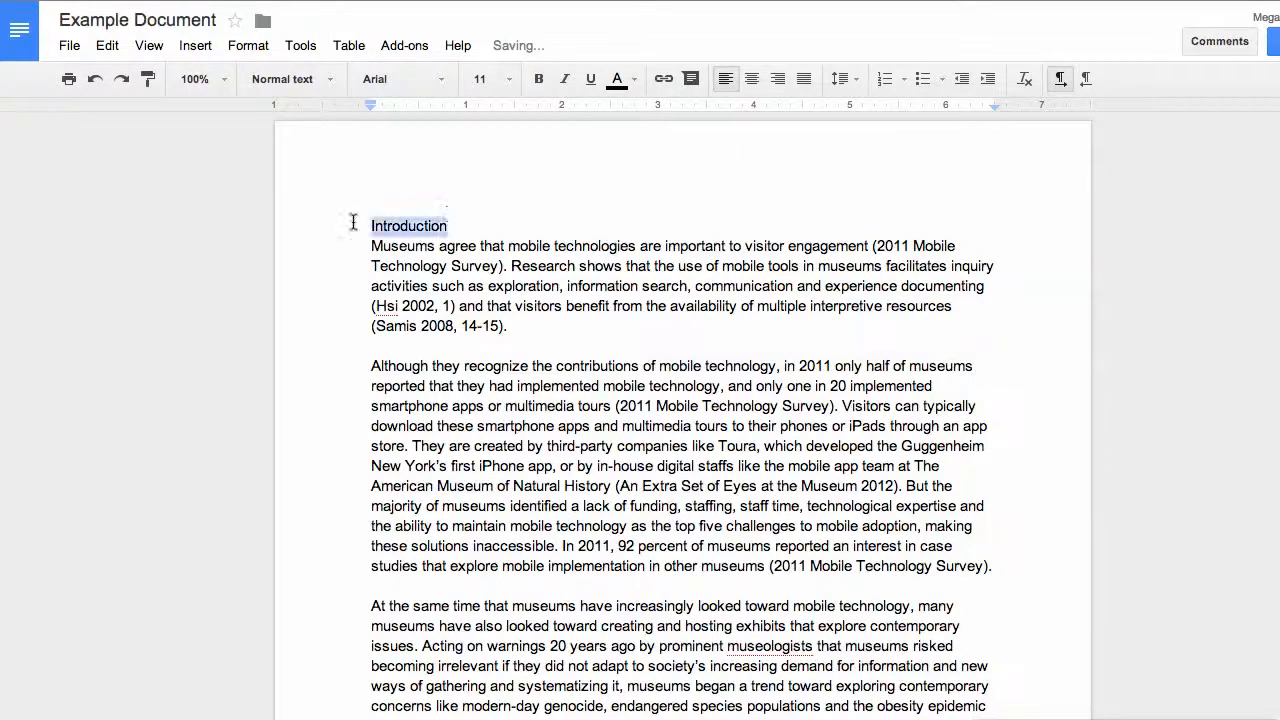
click(331, 80)
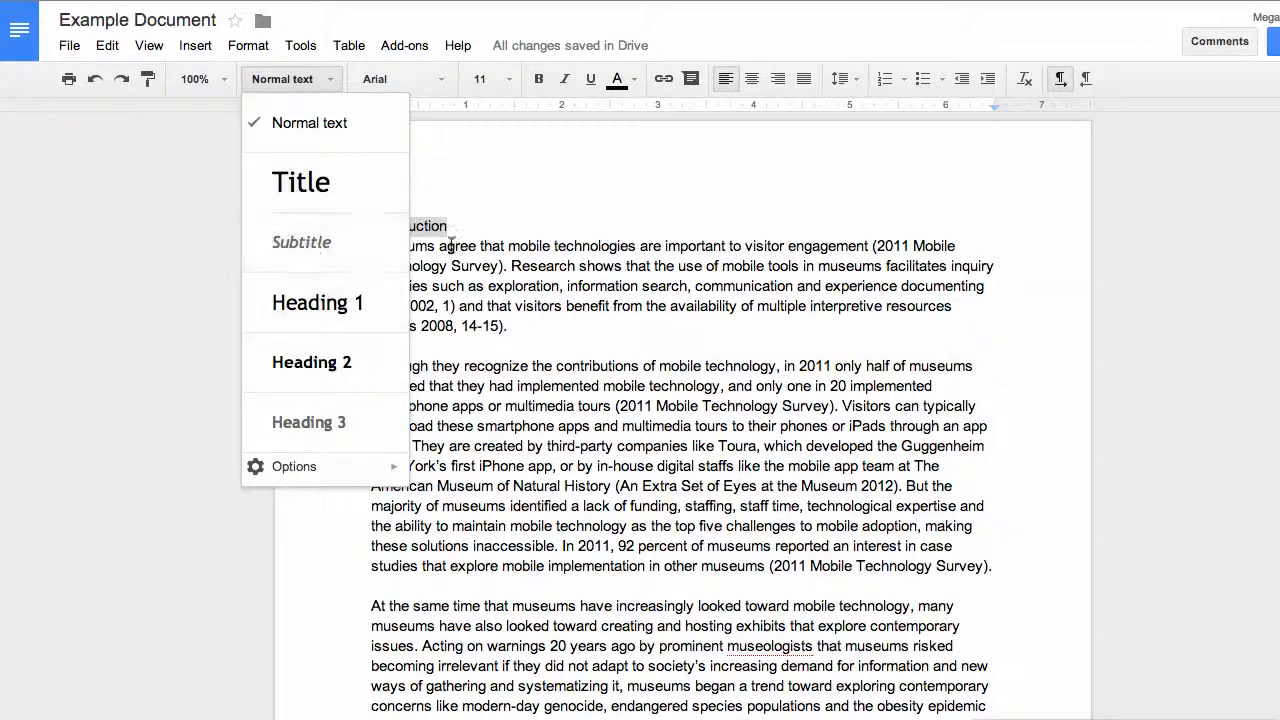
click(333, 303)
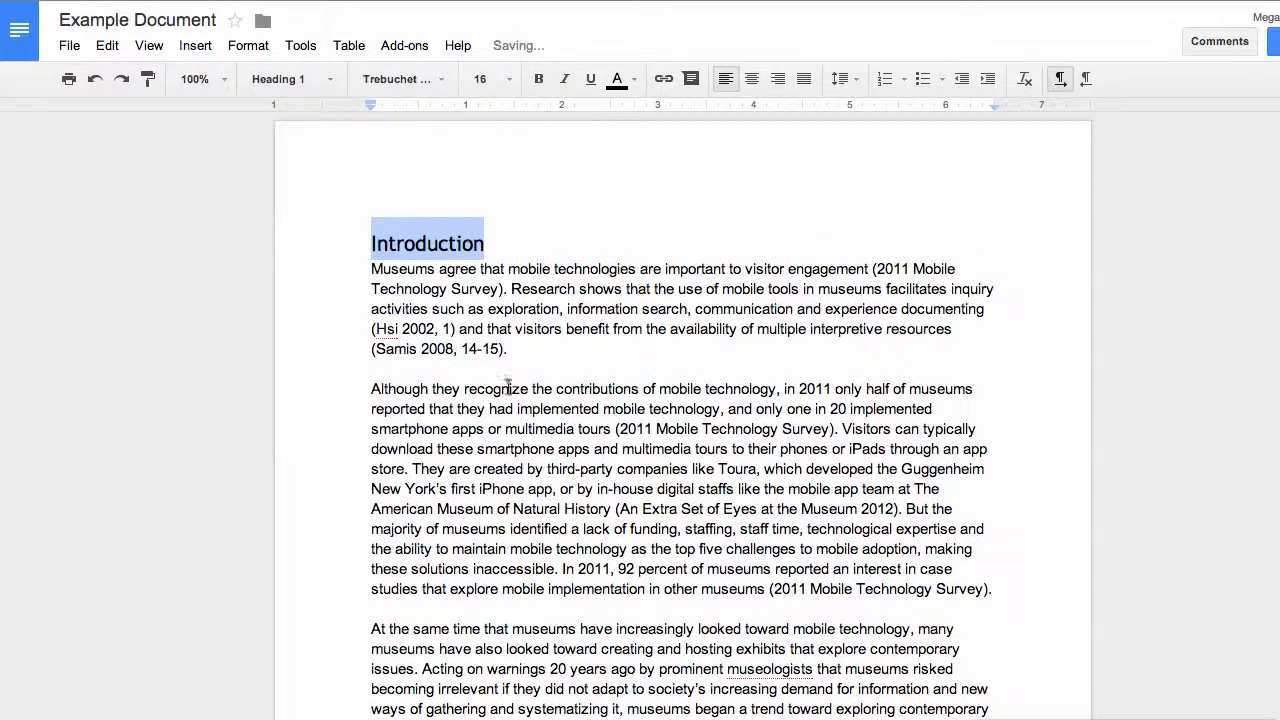
Add the line "Mobile Usage" directly above the second paragraph, with no blank line between them
click(541, 345)
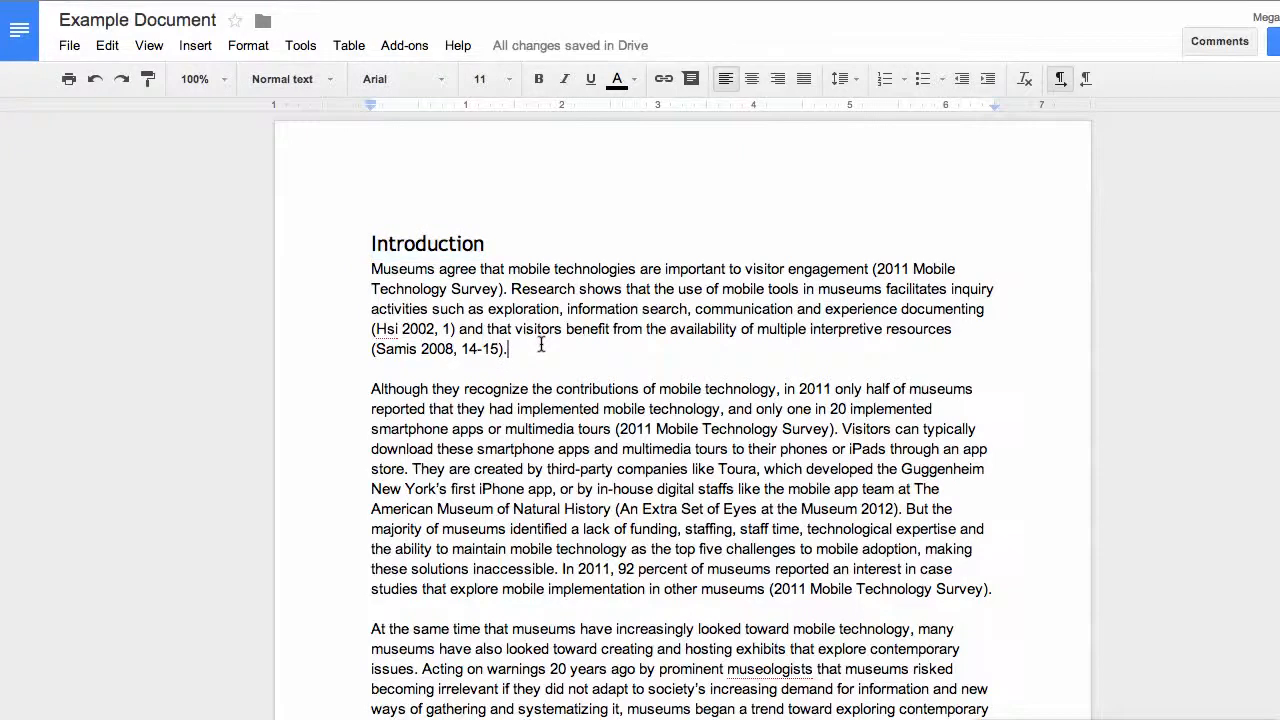
key(Return)
key(Return)
text(Mobile Usage)
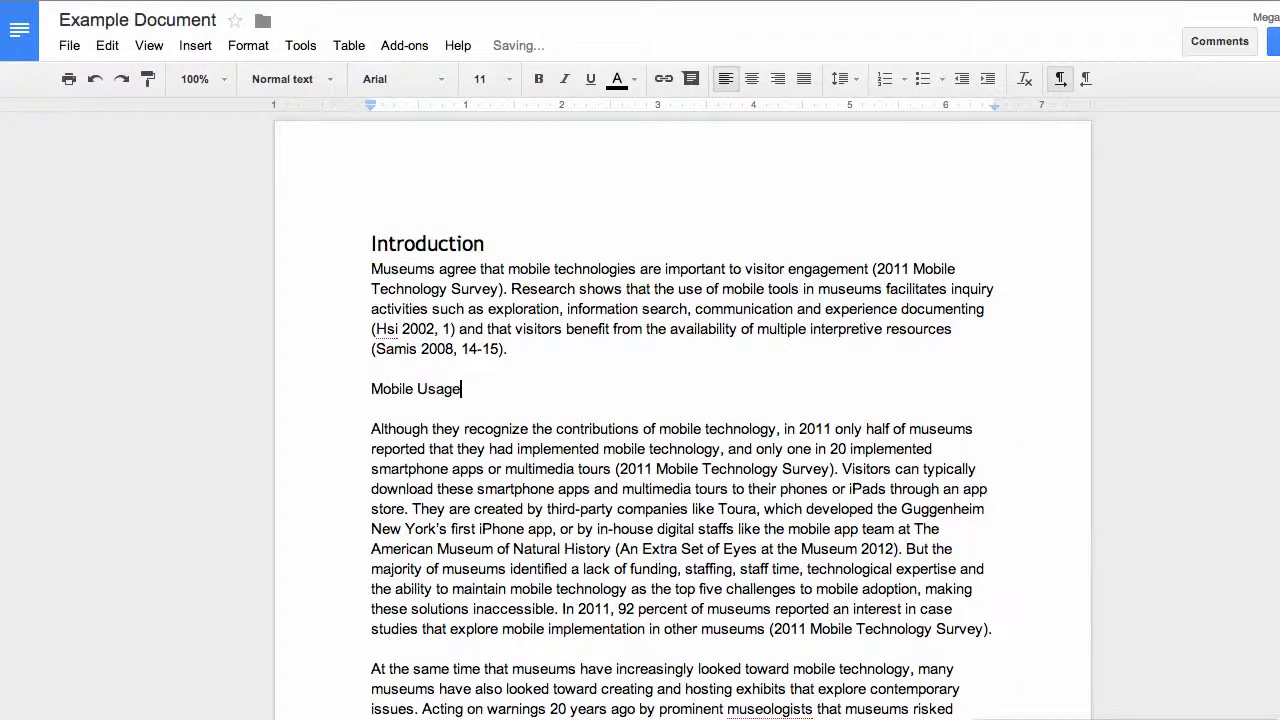
key(Delete)
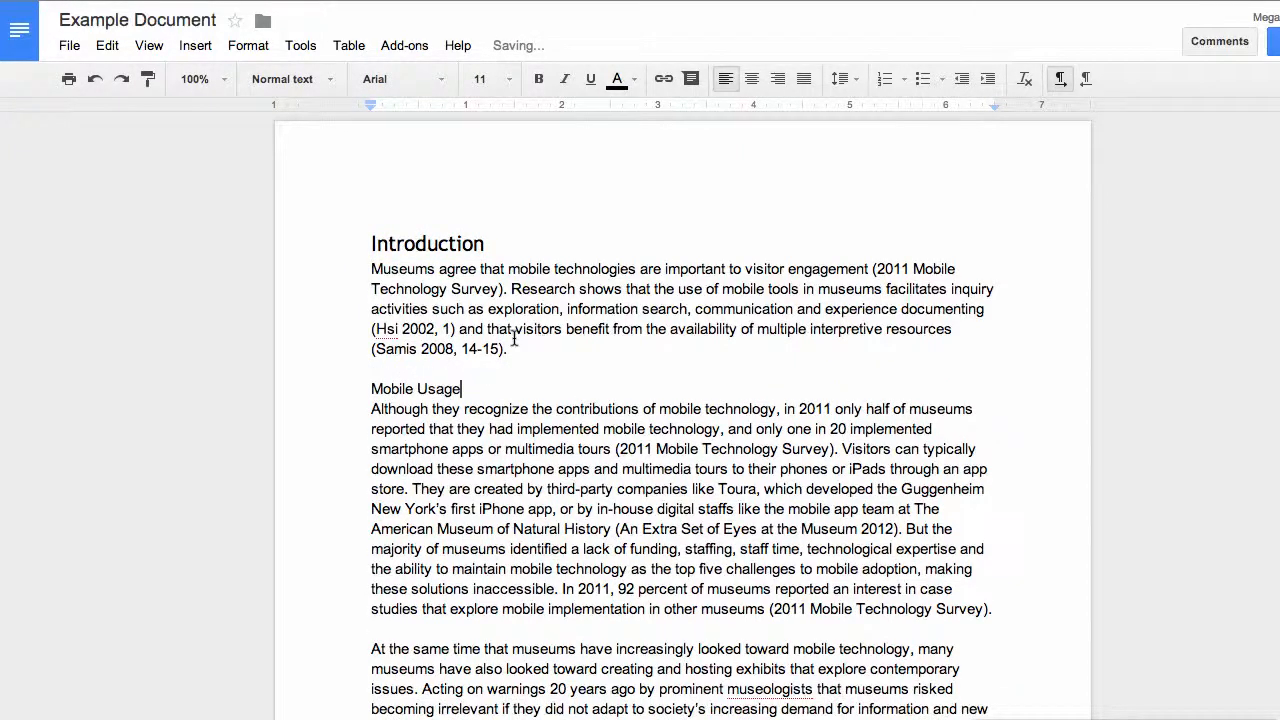
Apply the Heading 1 style to the "Mobile Usage" line
drag(470, 389, 366, 390)
click(300, 79)
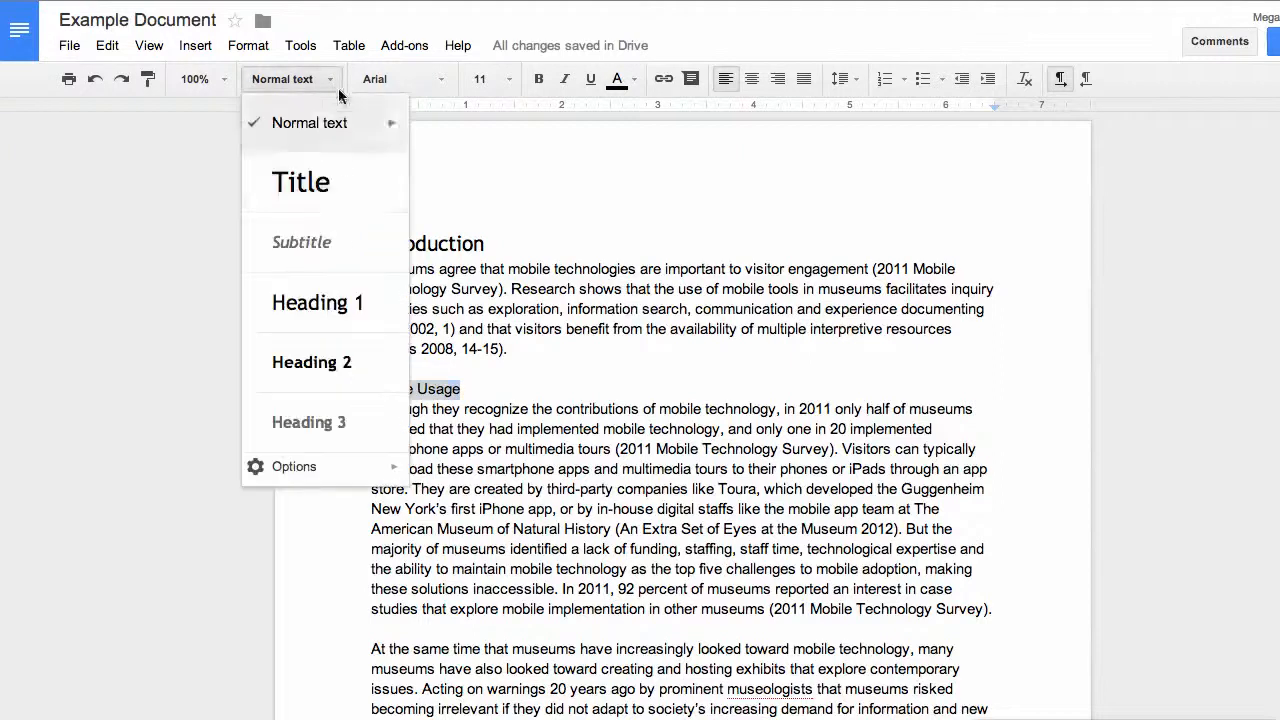
click(345, 305)
click(615, 410)
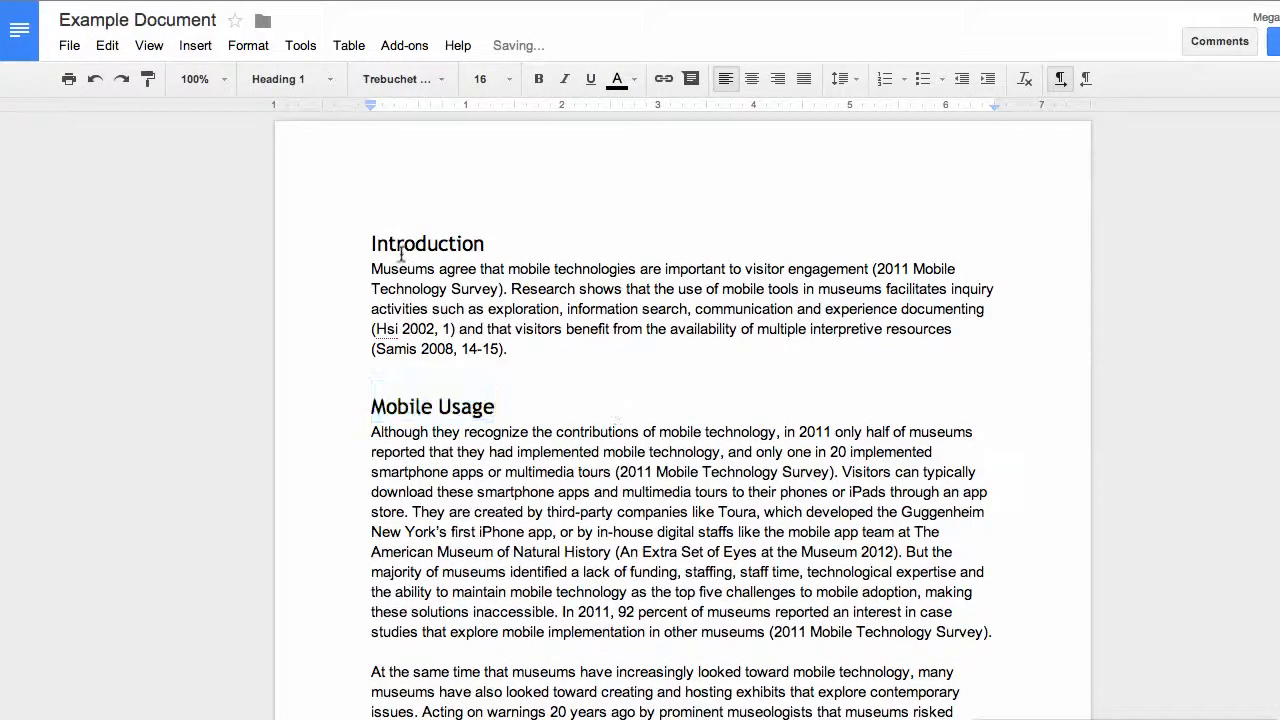
Try a horizontal line on a new blank line between the Introduction and Mobile Usage sections
click(534, 349)
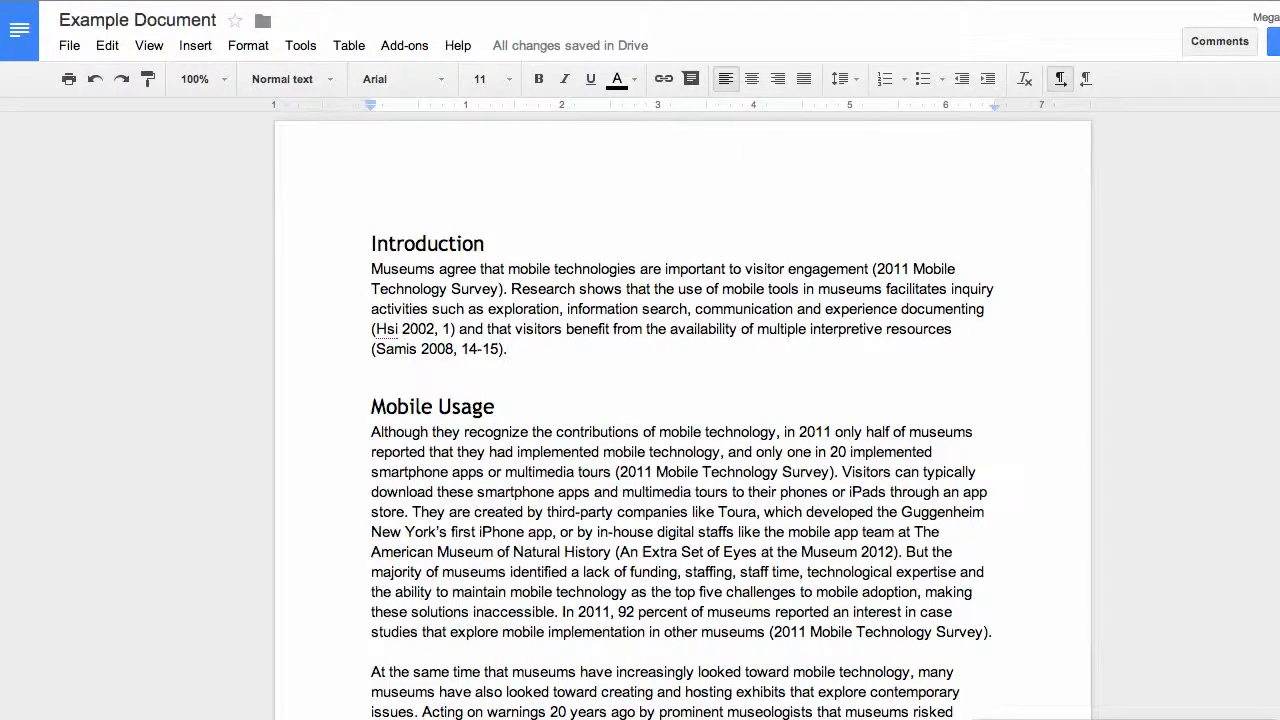
key(Return)
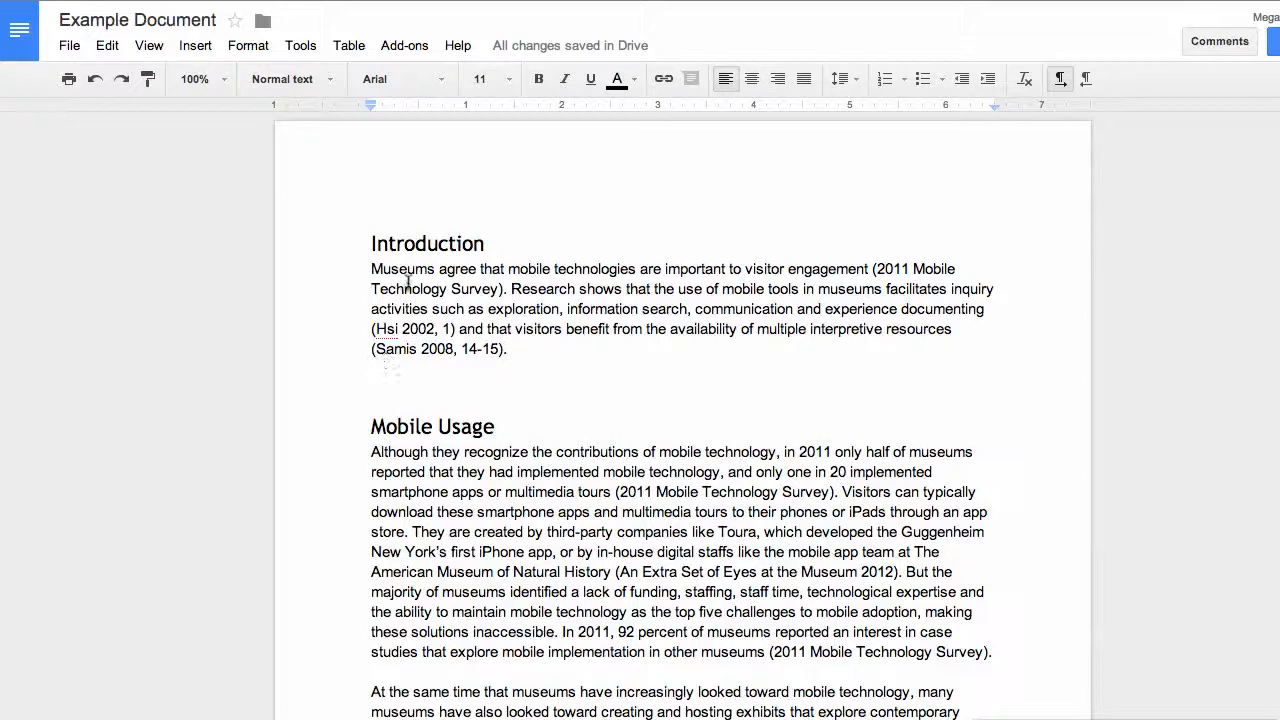
click(195, 45)
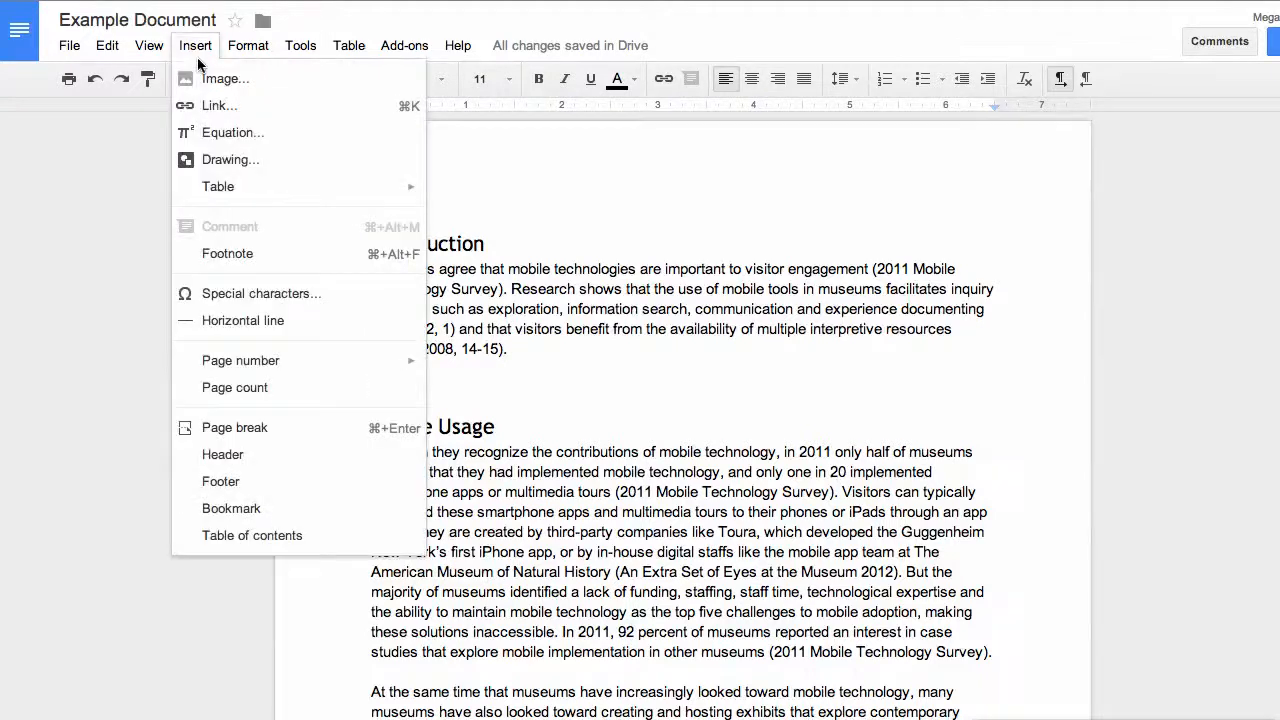
click(240, 322)
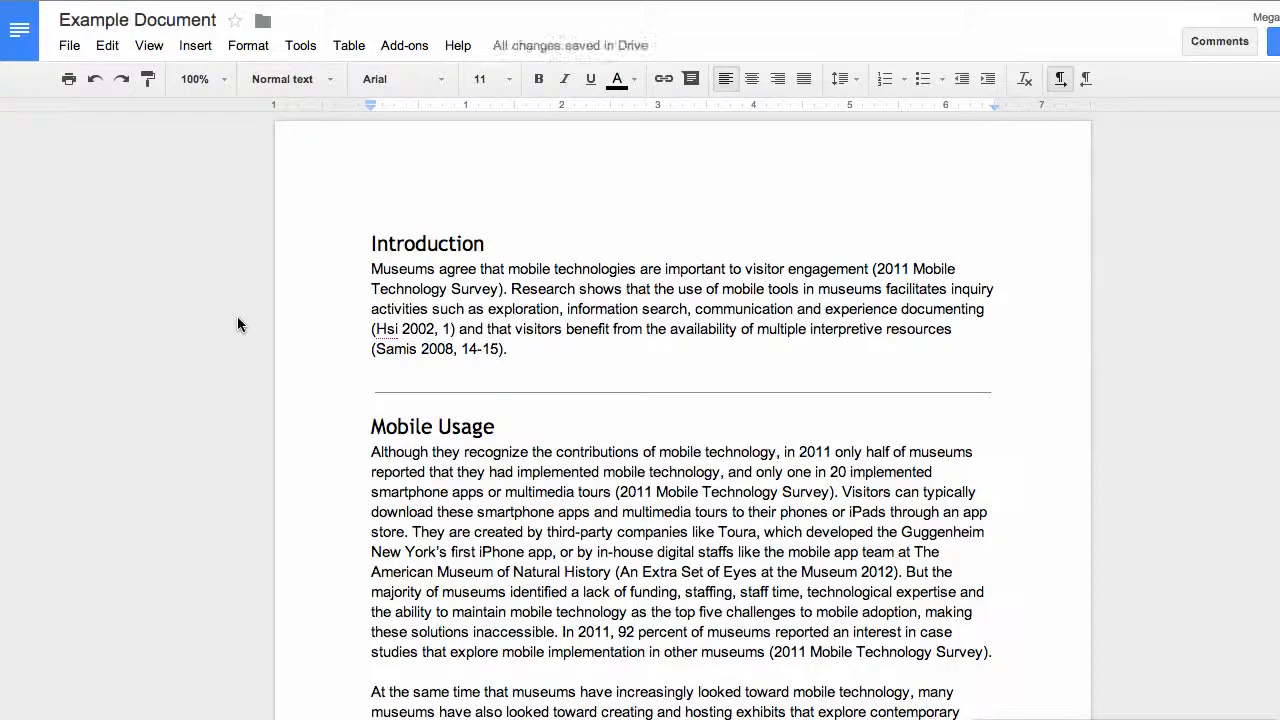
key(BackSpace)
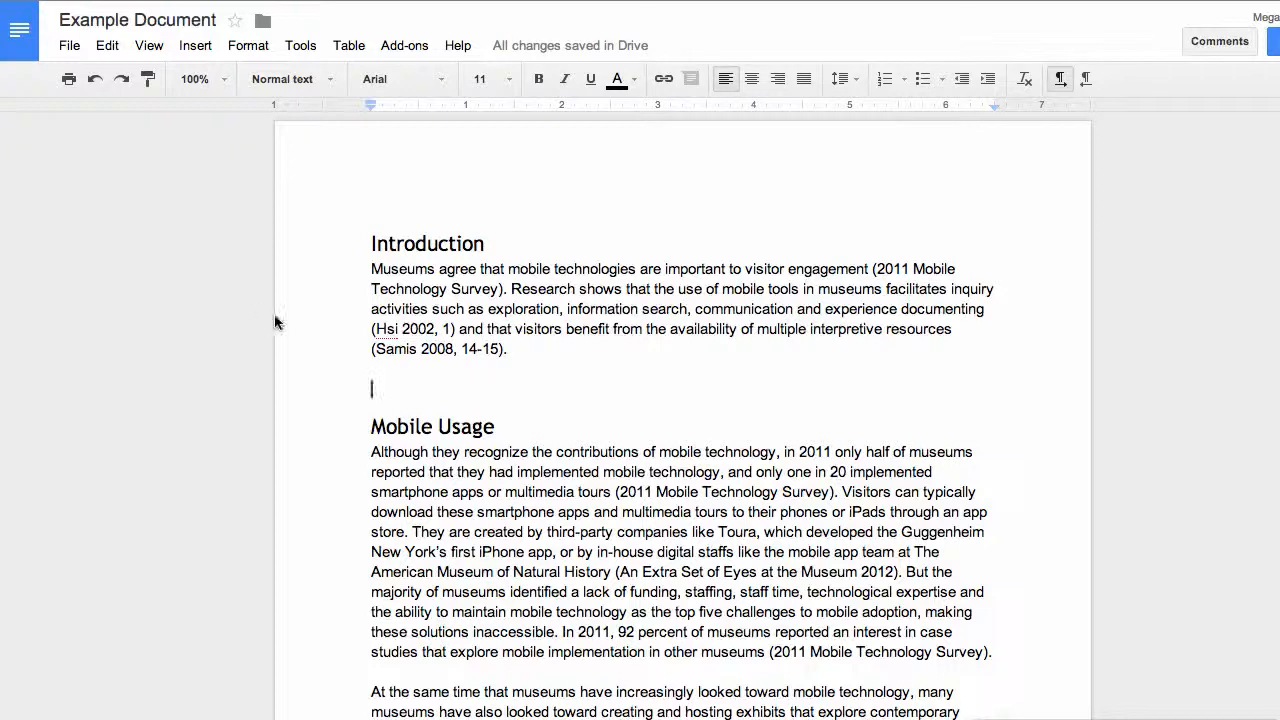
Insert a page break between the Introduction and Mobile Usage sections and remove the blank line above the "Mobile Usage" heading
drag(362, 238, 509, 369)
click(507, 372)
click(466, 383)
click(455, 368)
click(200, 45)
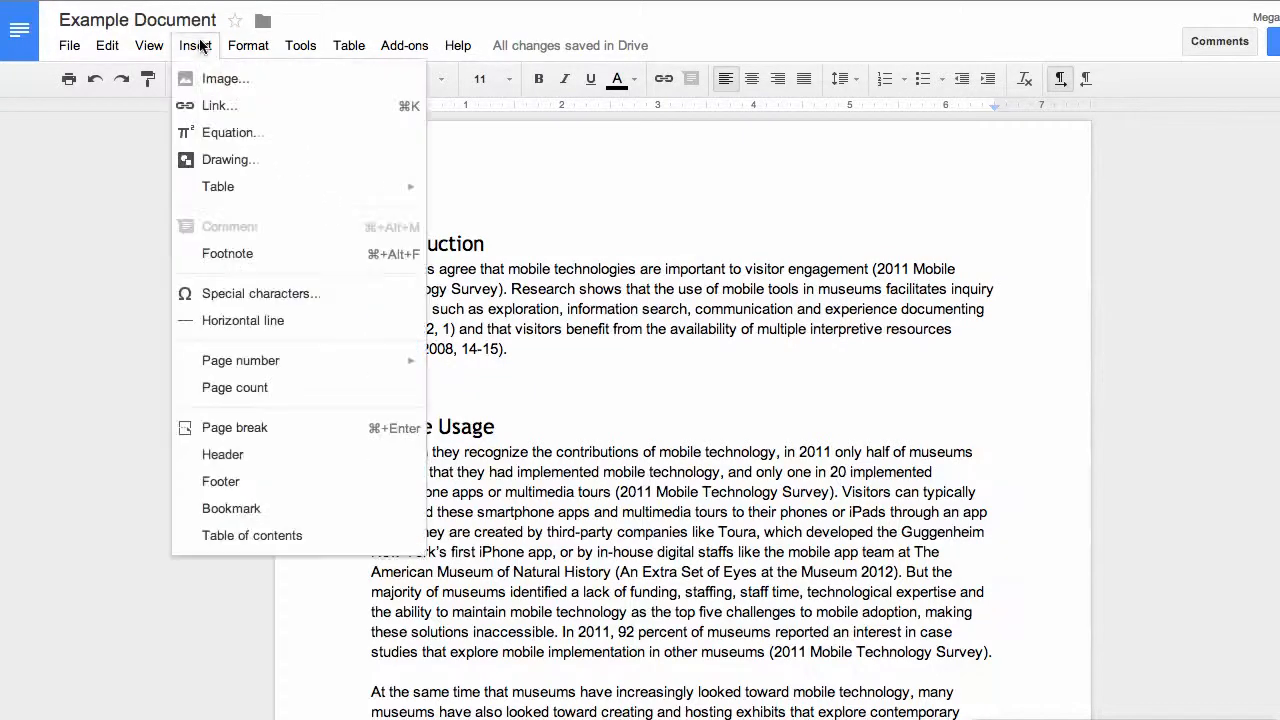
click(245, 427)
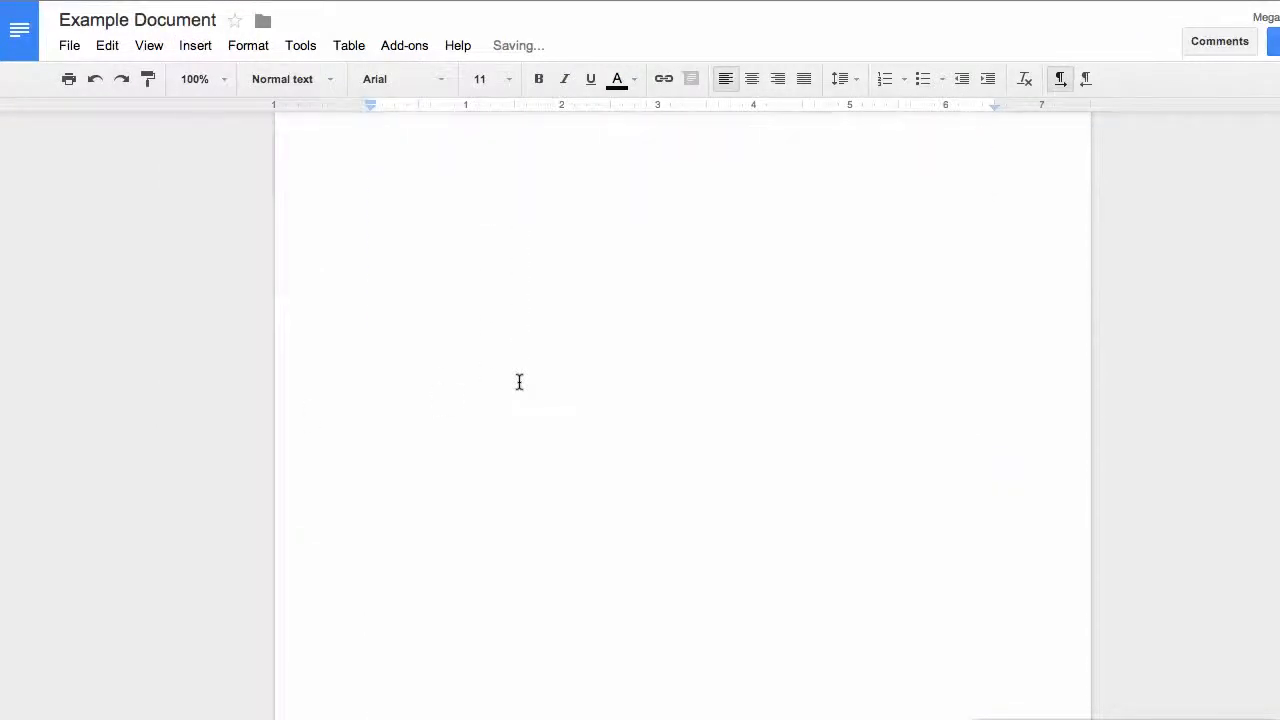
scroll(519, 382, down, 6)
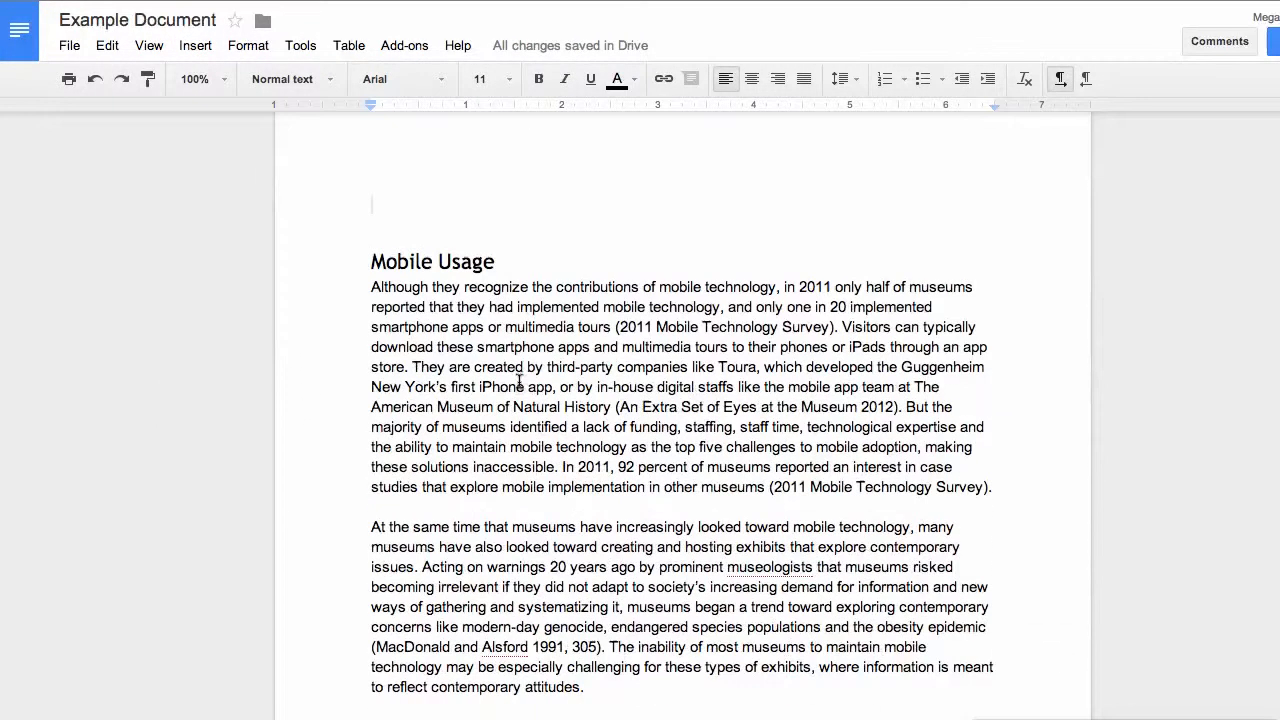
key(Delete)
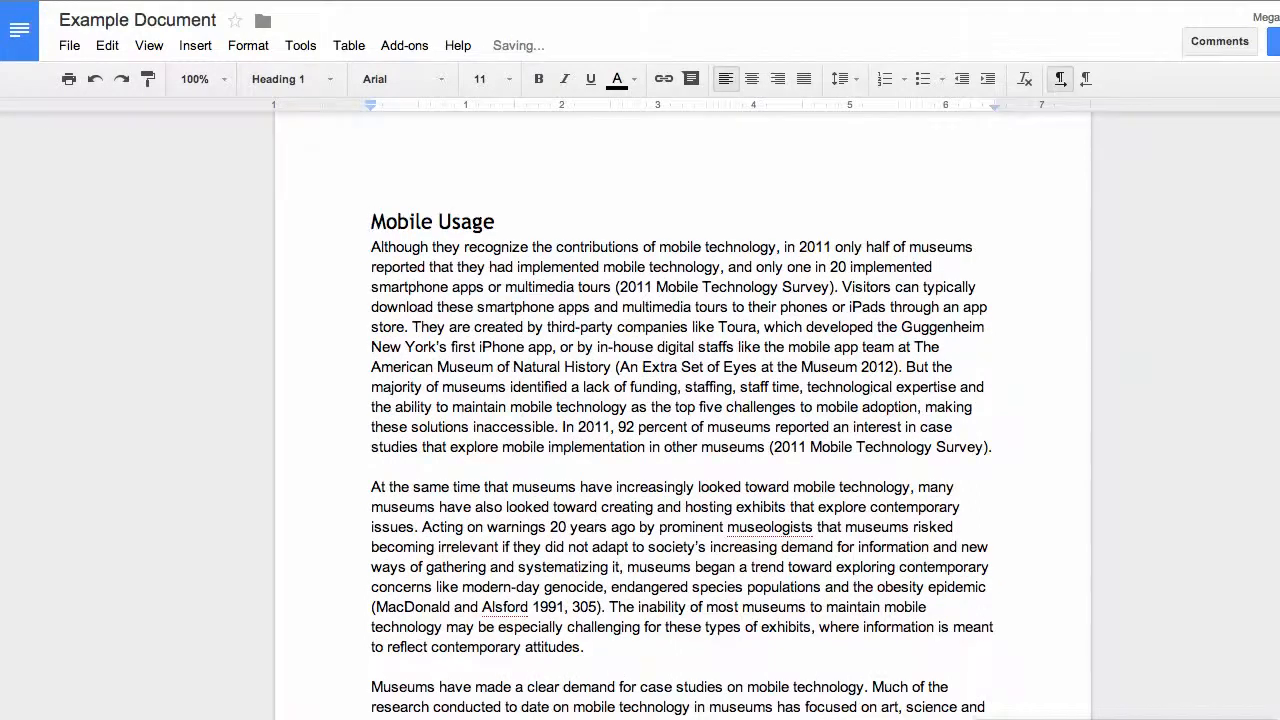
Add the line "Outlook" directly above the paragraph beginning "At the same time that museums"
scroll(586, 374, down, 2)
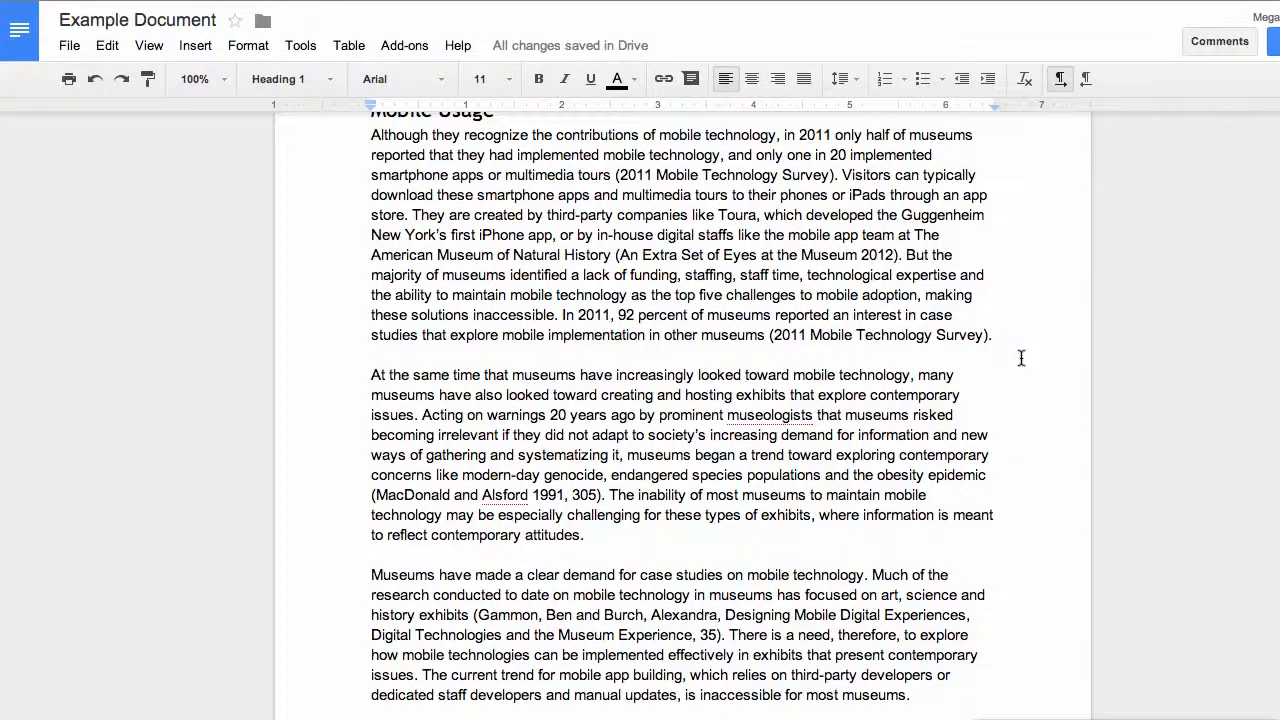
click(997, 335)
key(Return)
key(Return)
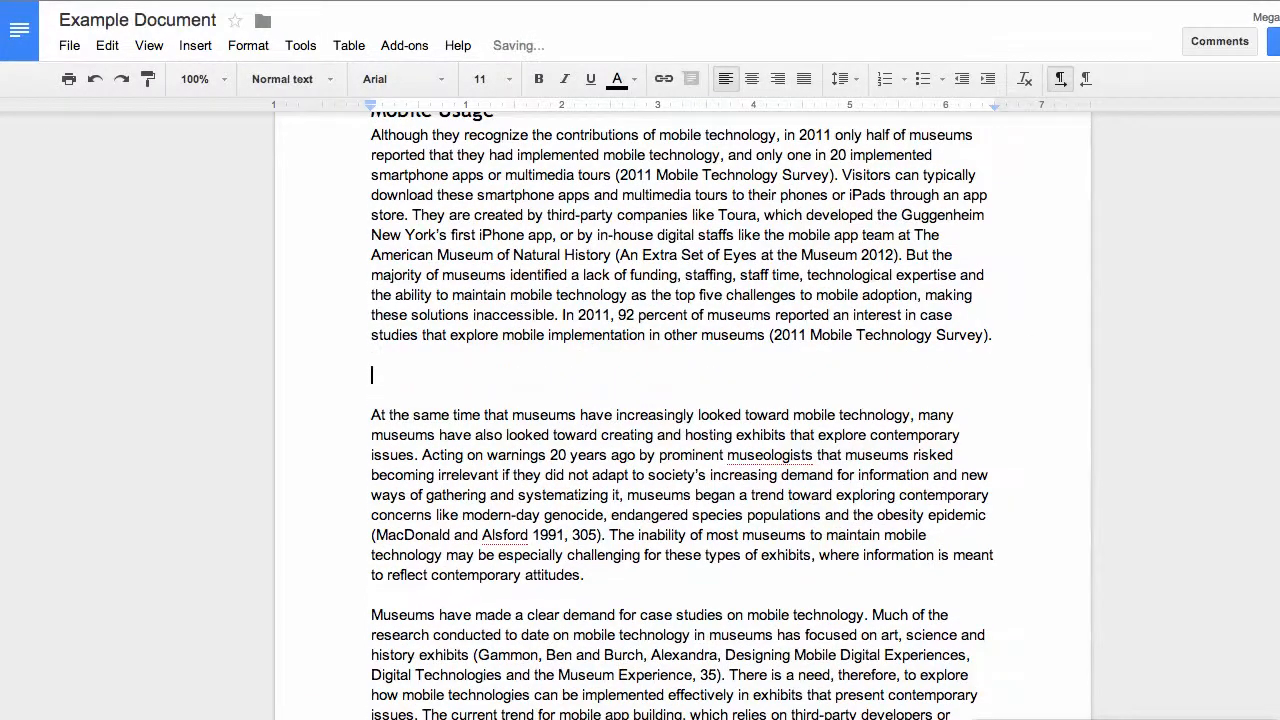
key(Delete)
text(Outlook)
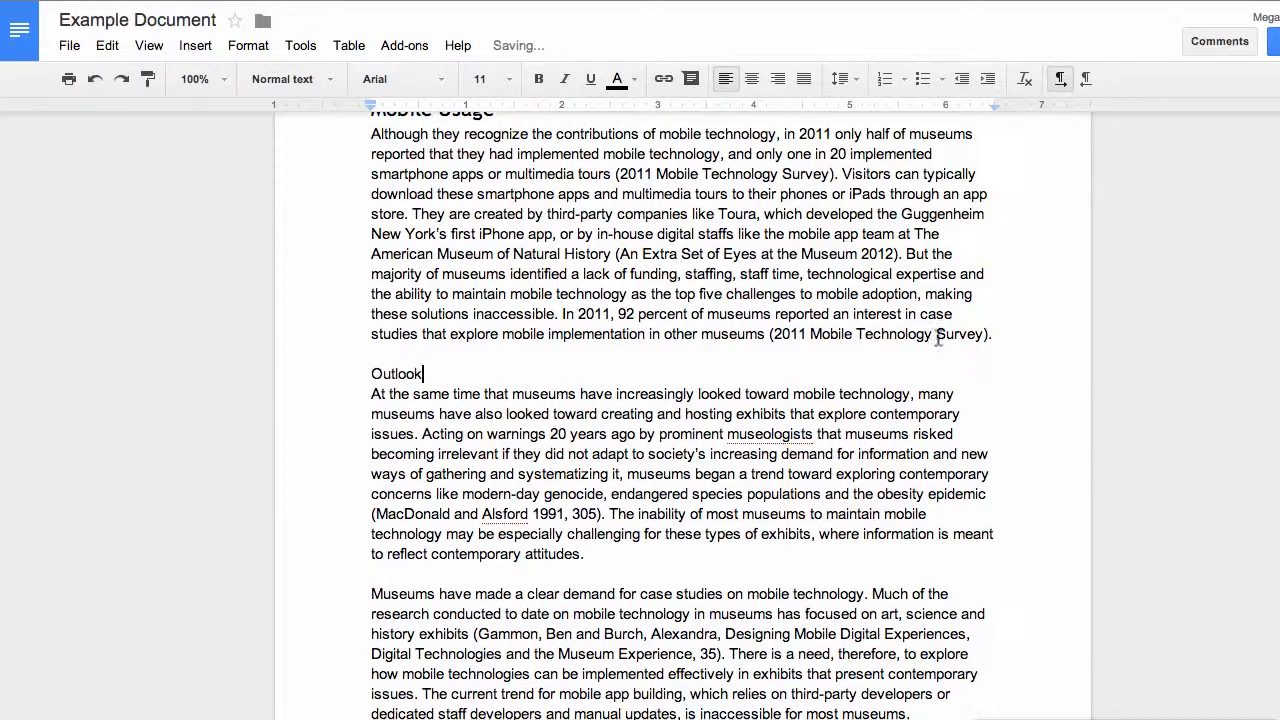
Apply the Heading 1 style to the "Outlook" line
drag(424, 374, 348, 360)
click(315, 84)
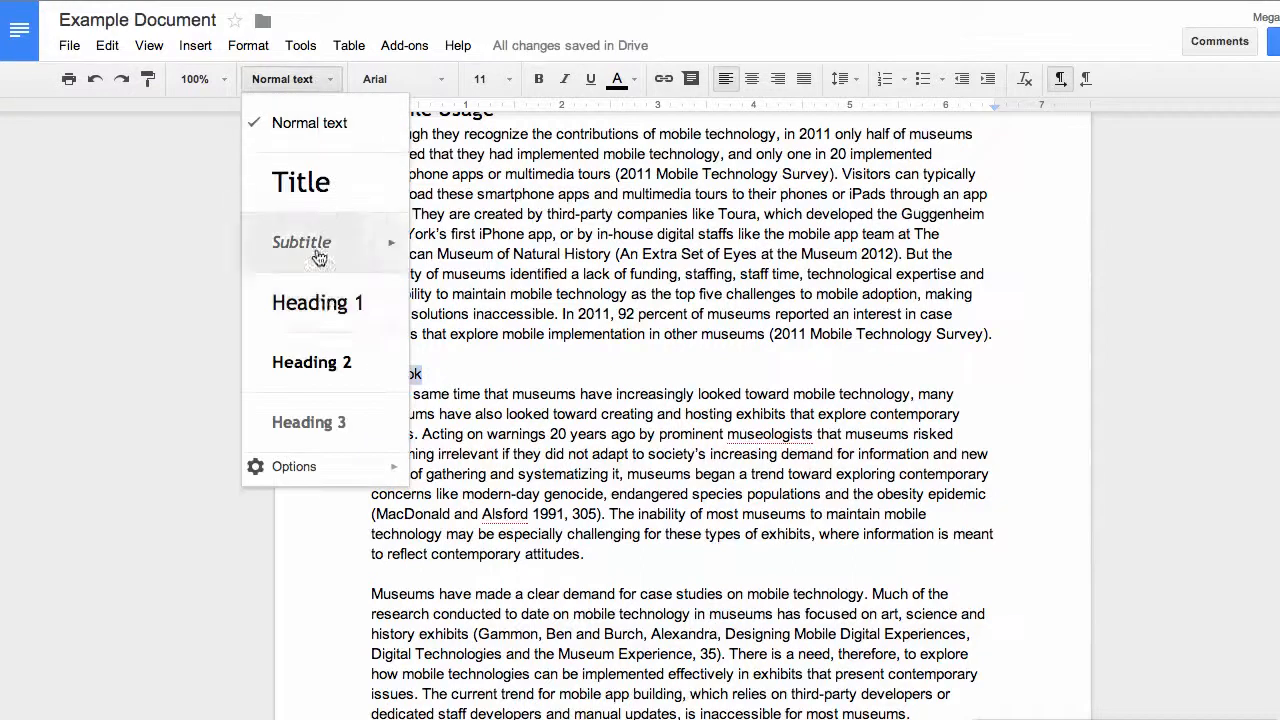
click(332, 302)
Insert a page break on the blank line above the "Outlook" heading
click(432, 362)
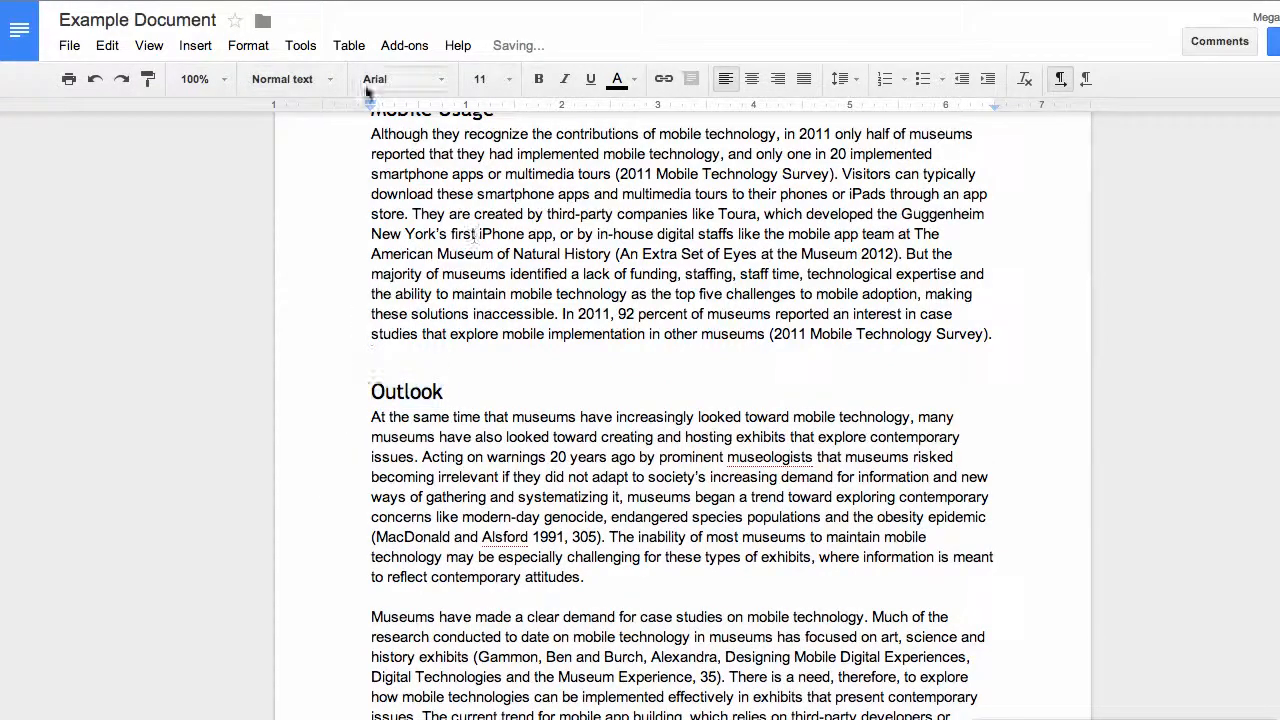
scroll(576, 252, up, 1)
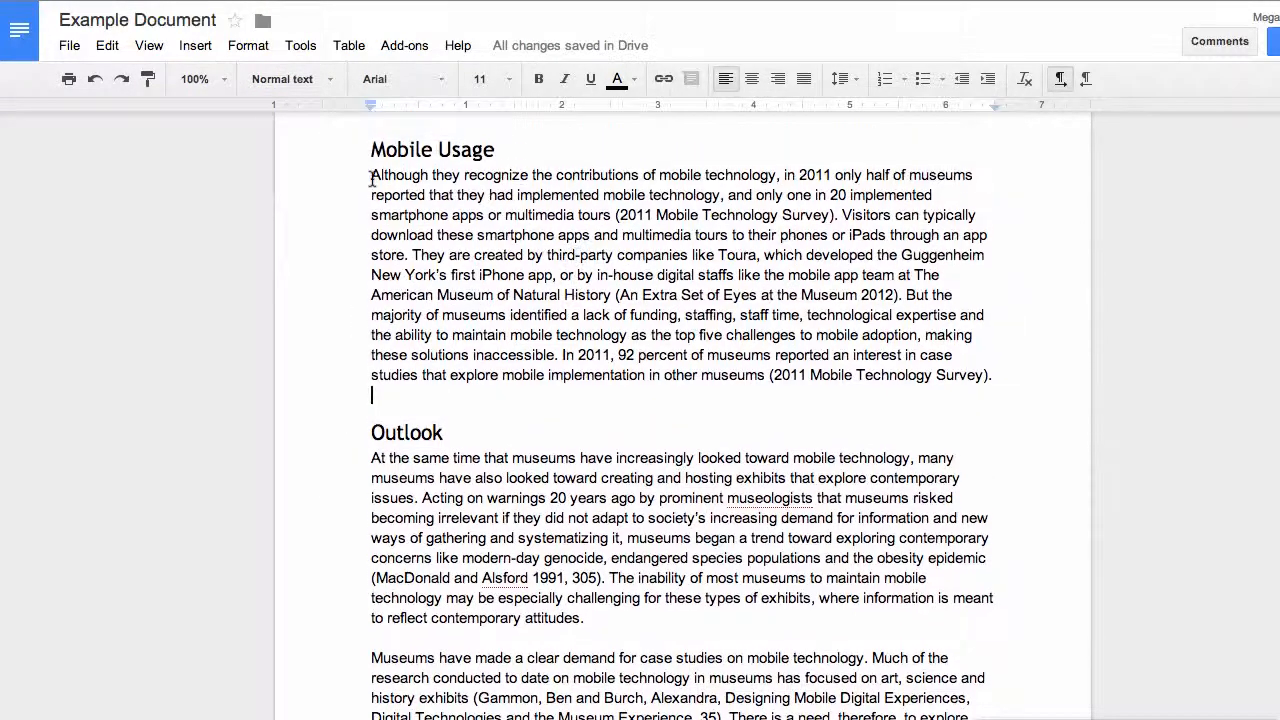
click(195, 45)
click(235, 427)
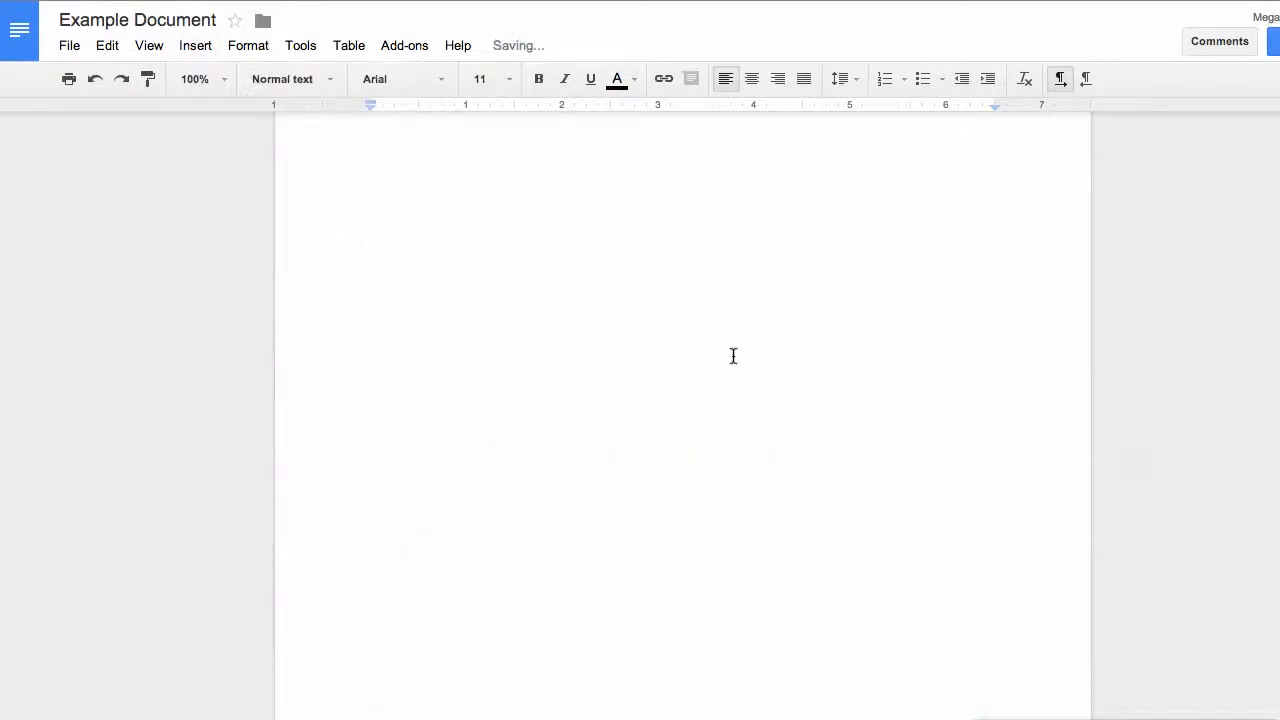
scroll(733, 356, up, 8)
scroll(733, 356, down, 14)
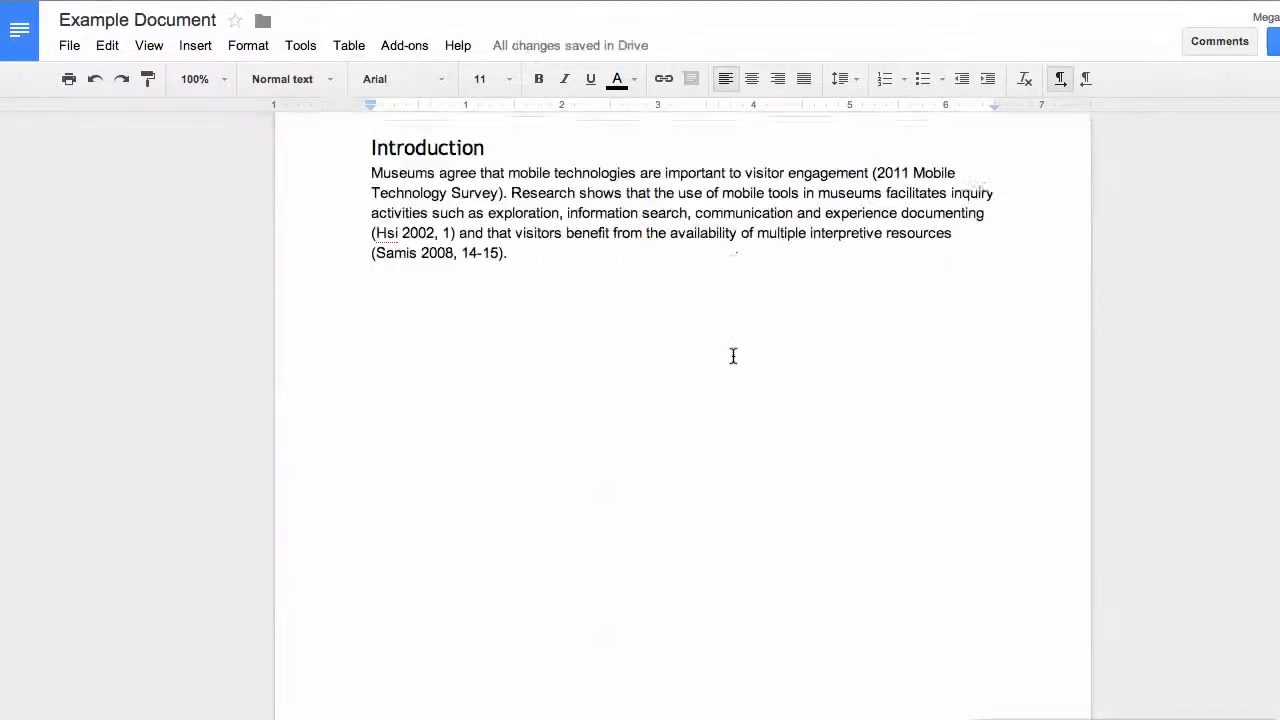
scroll(733, 356, down, 12)
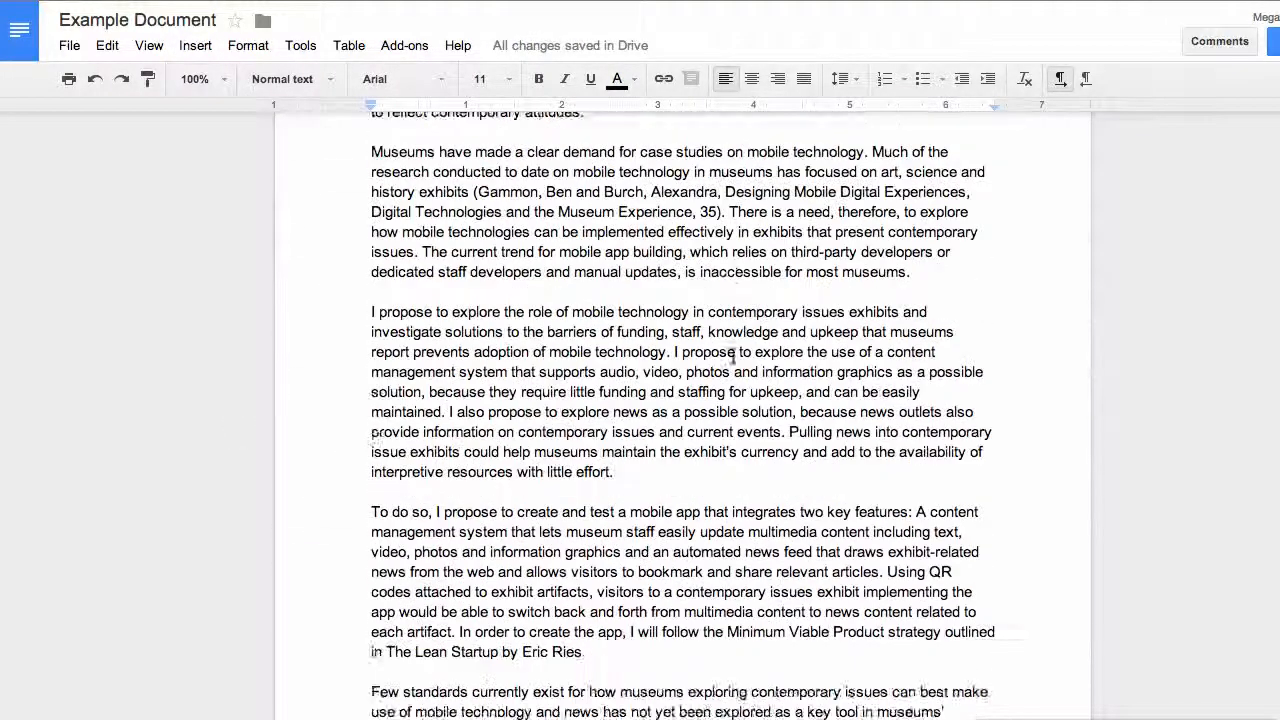
scroll(733, 356, up, 5)
scroll(733, 356, up, 15)
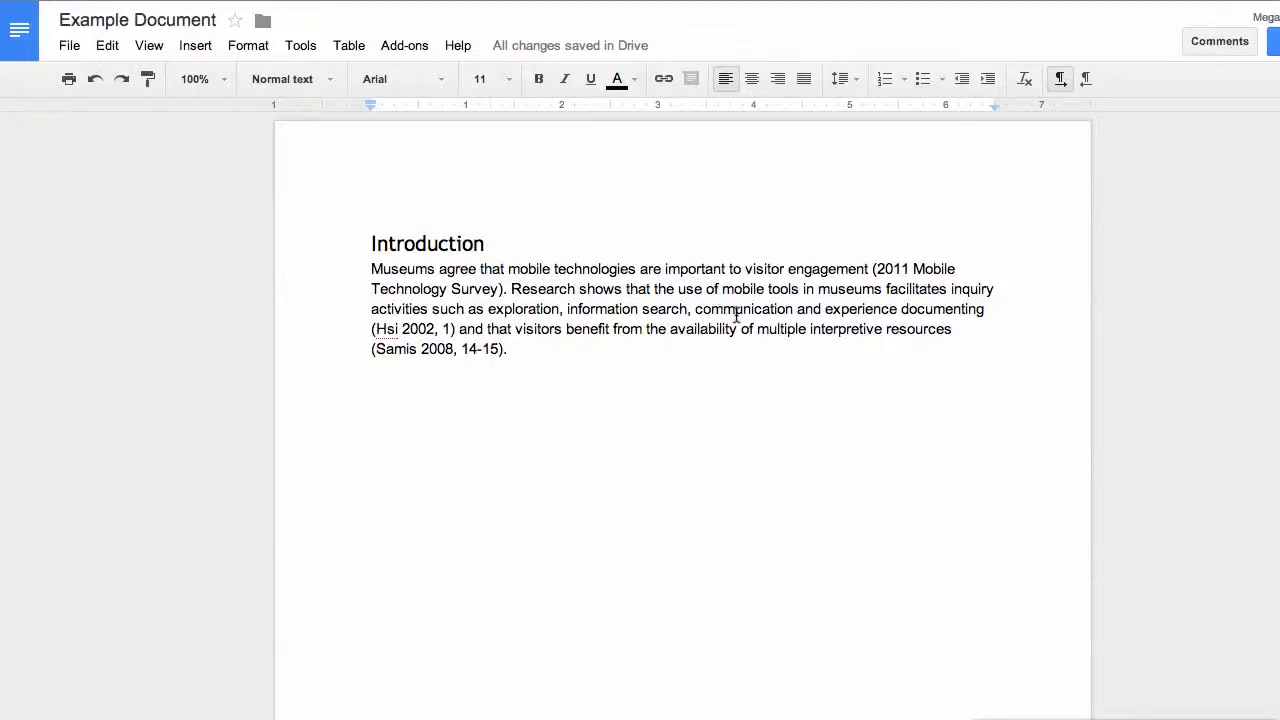
Add a footer to the document's pages
scroll(736, 315, down, 8)
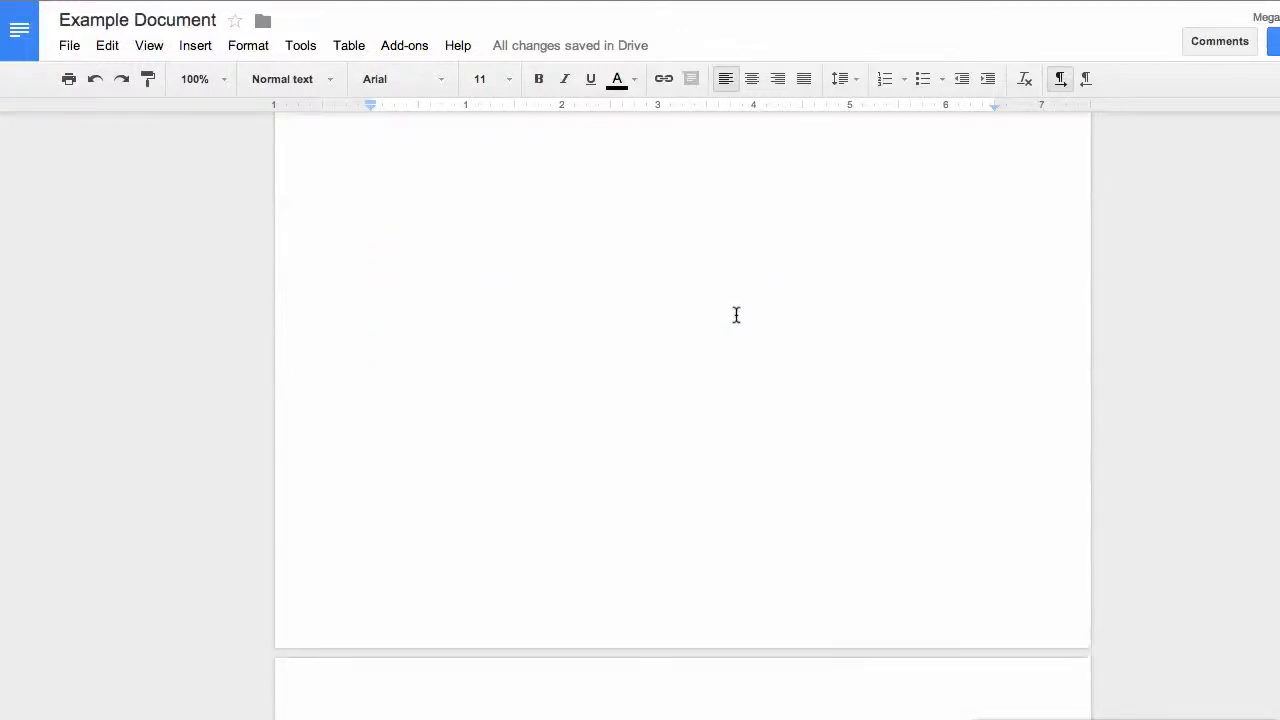
click(194, 52)
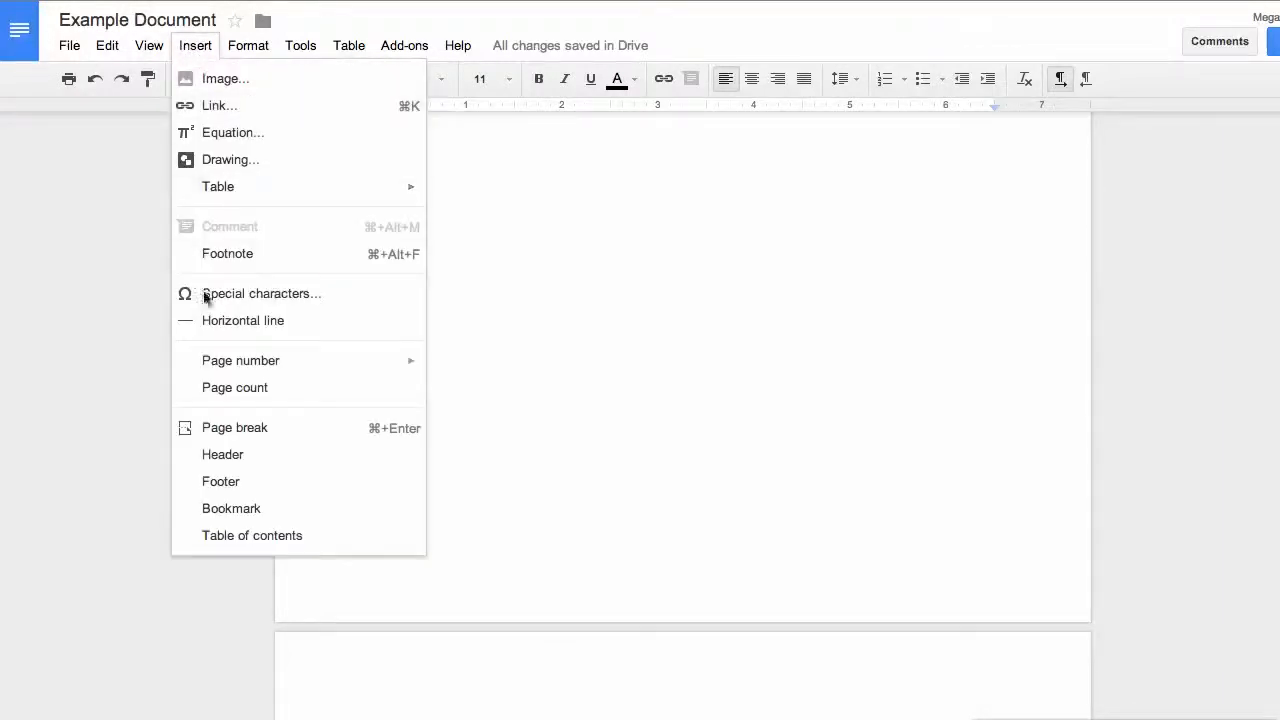
click(223, 481)
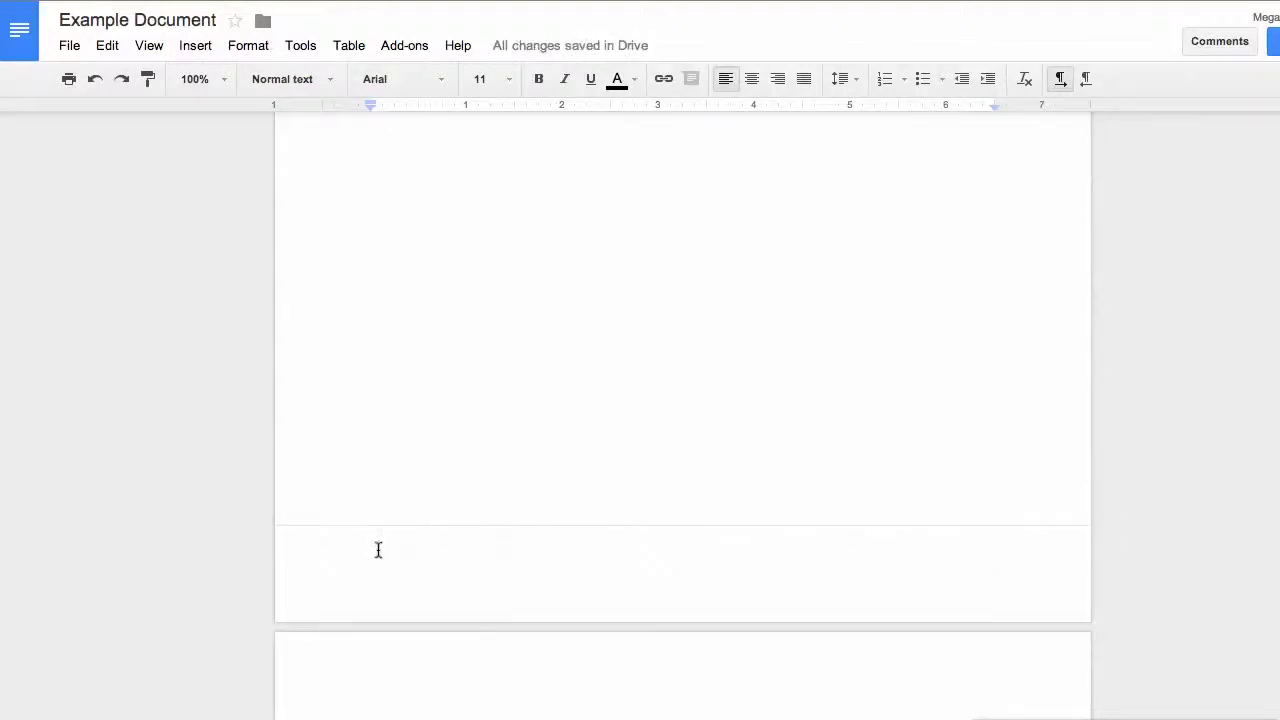
Insert a bottom-of-page page number in the footer and align it right
click(199, 46)
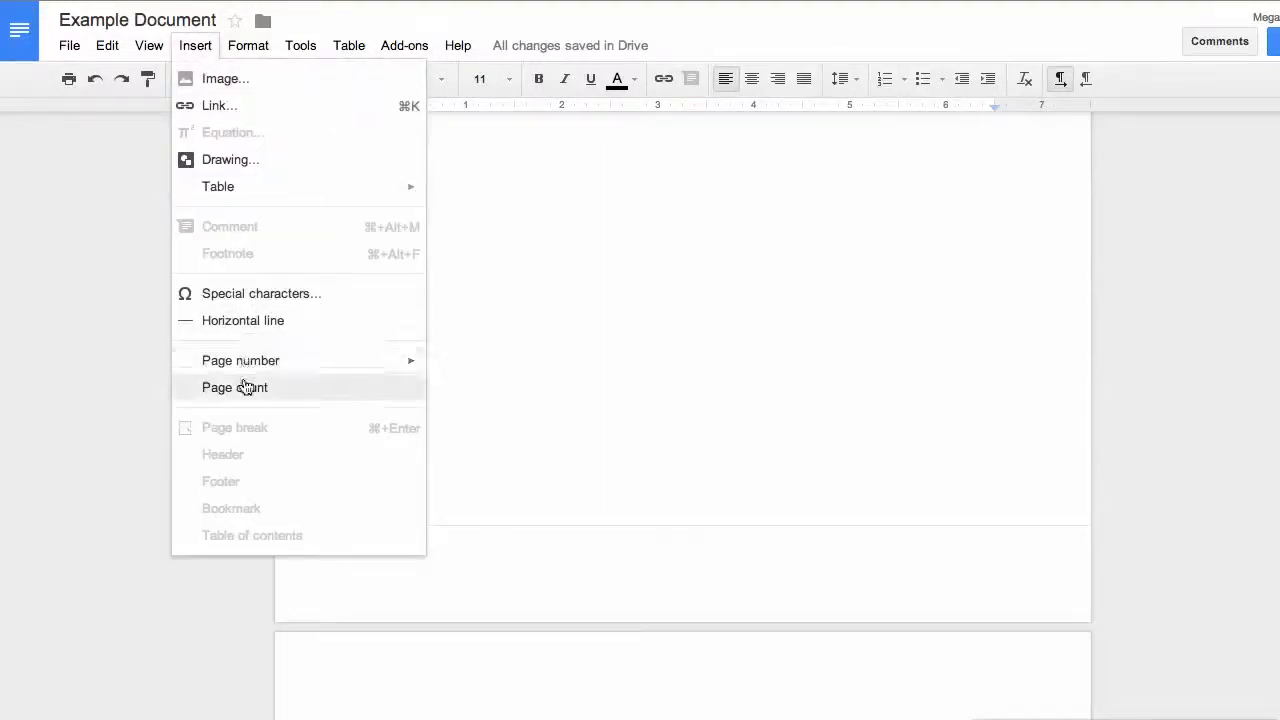
mouse_move(255, 364)
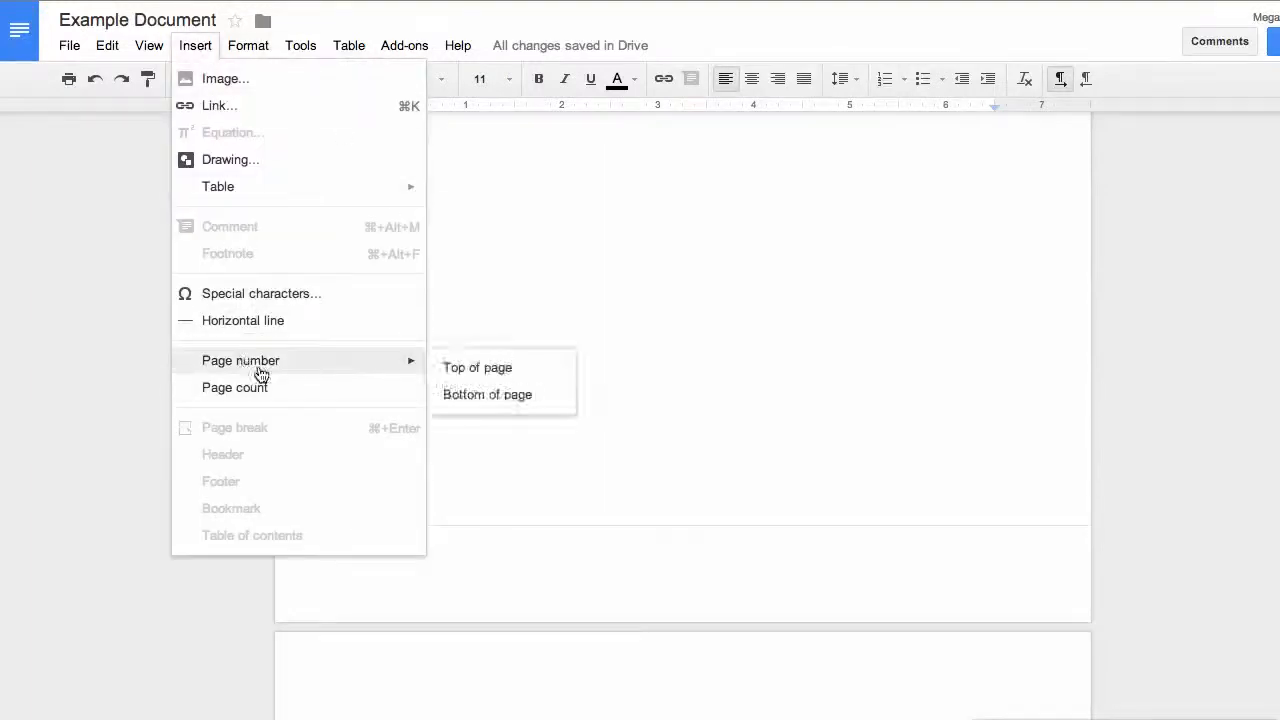
click(476, 396)
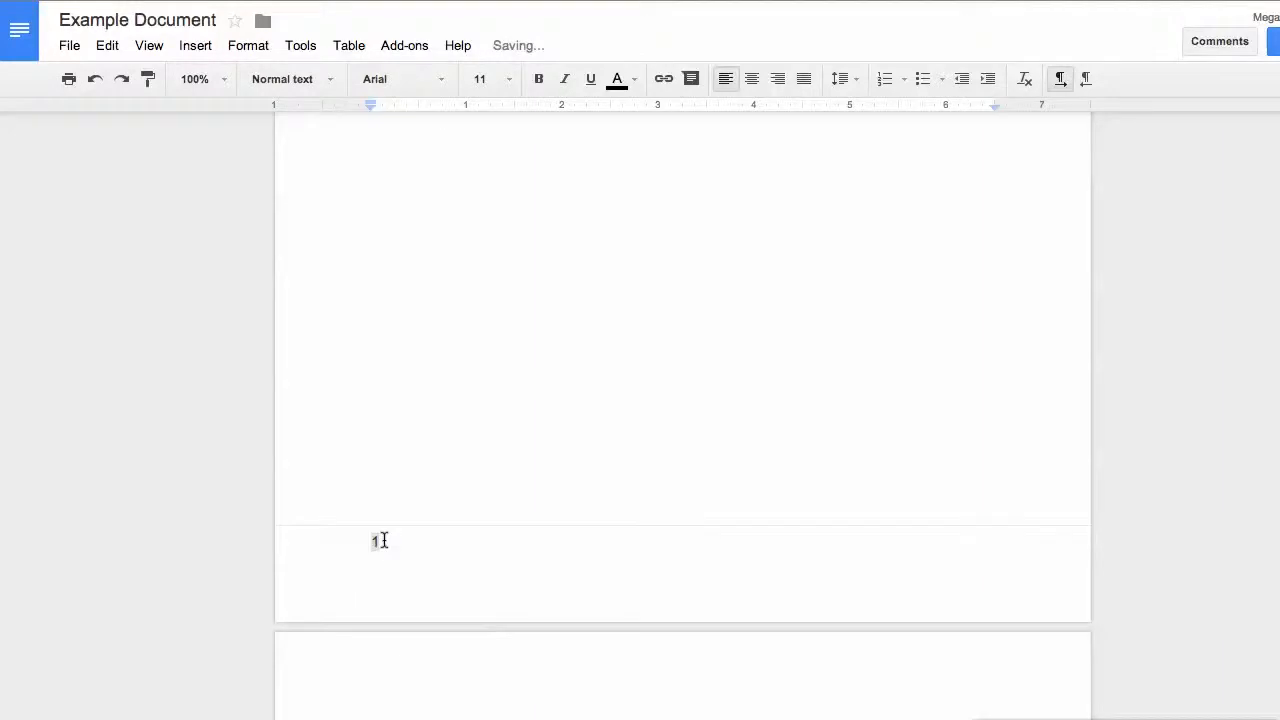
click(779, 80)
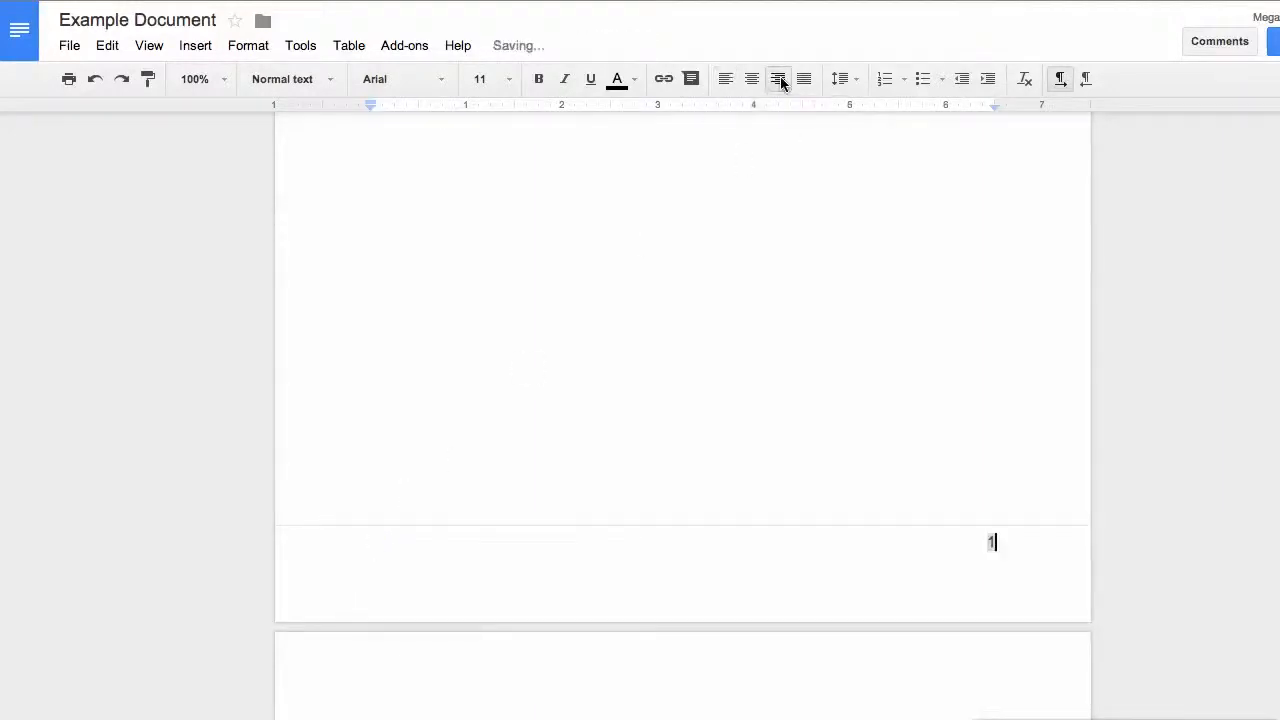
Add blank lines above the "Introduction" heading until the section moves onto the second page, leaving the first page empty
scroll(831, 386, down, 2)
scroll(831, 386, down, 12)
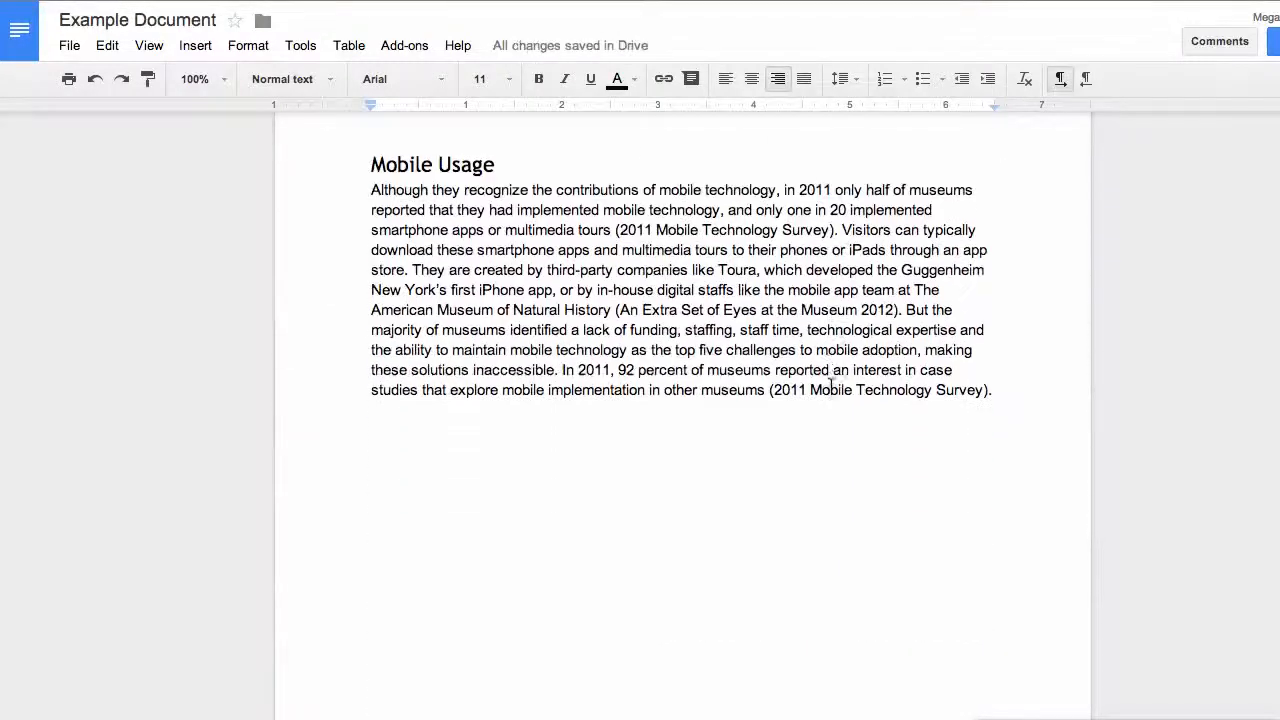
scroll(831, 386, down, 12)
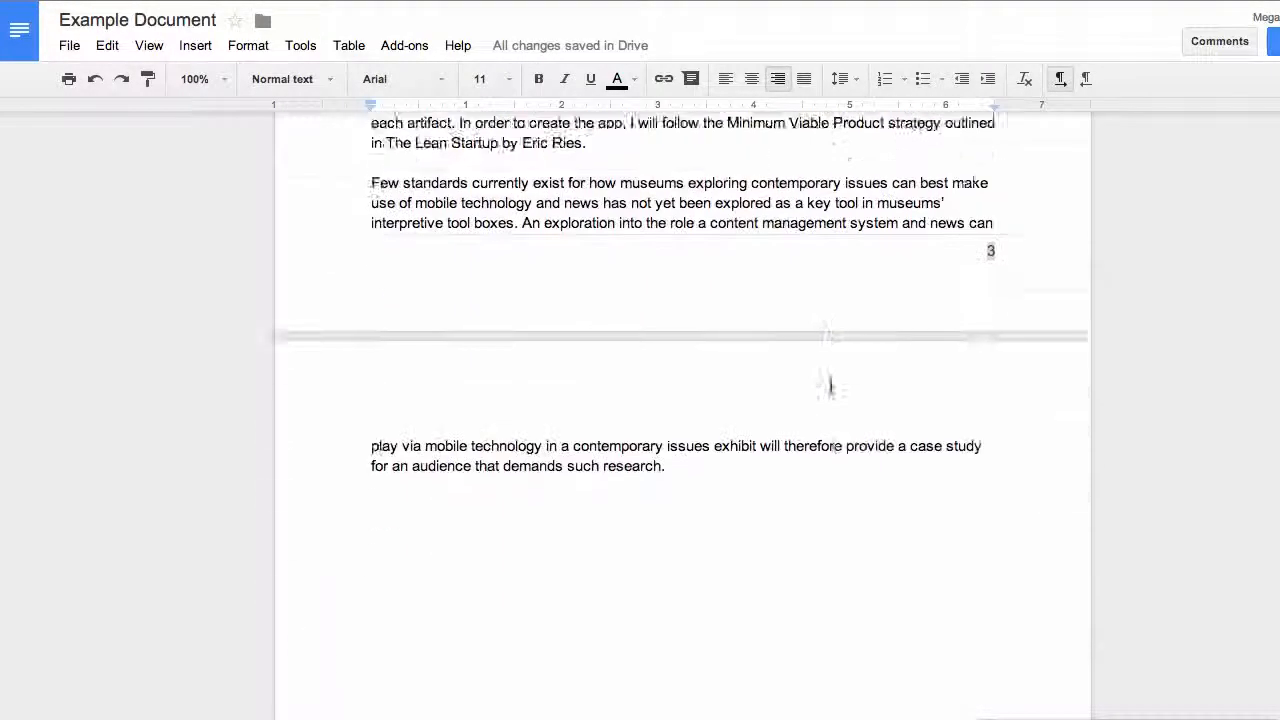
scroll(831, 386, up, 20)
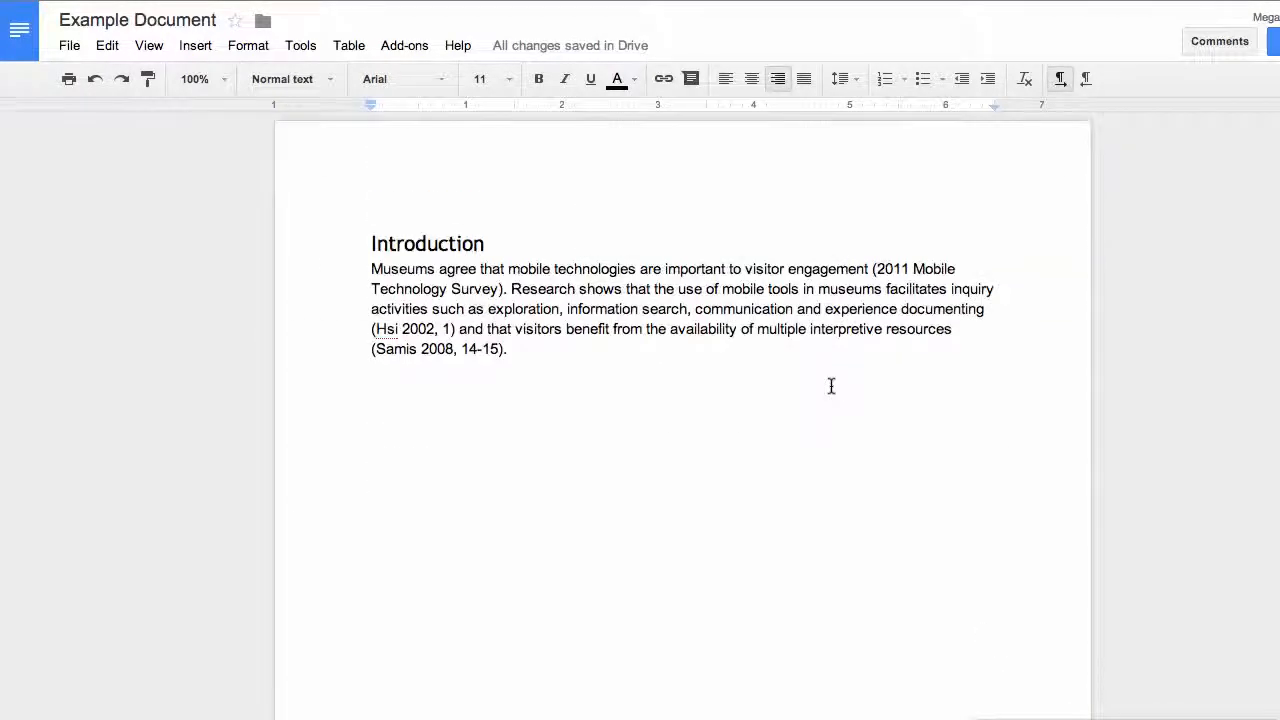
scroll(831, 386, down, 3)
scroll(831, 386, up, 3)
click(368, 240)
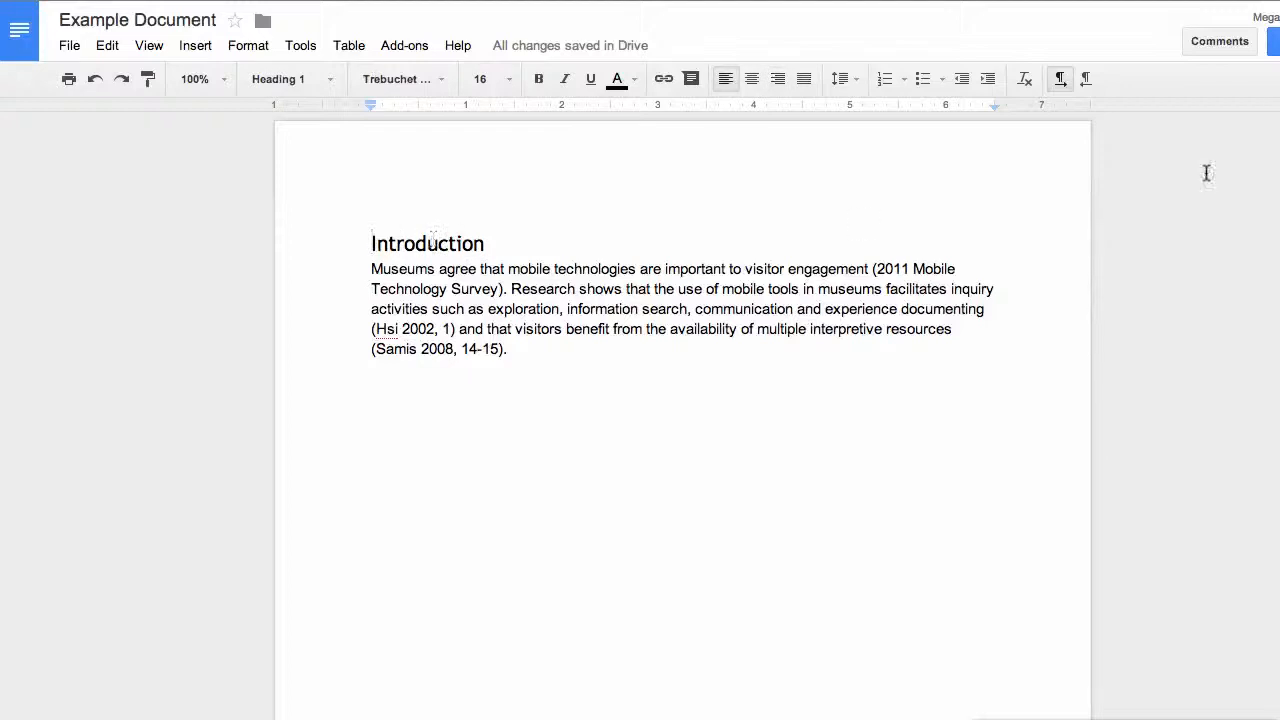
key(Return)
key(Return)
key(Return)
key(Return)
key(Return)
key(Return)
key(Return)
key(Return)
key(Return)
key(Return)
key(Return)
scroll(847, 374, down, 5)
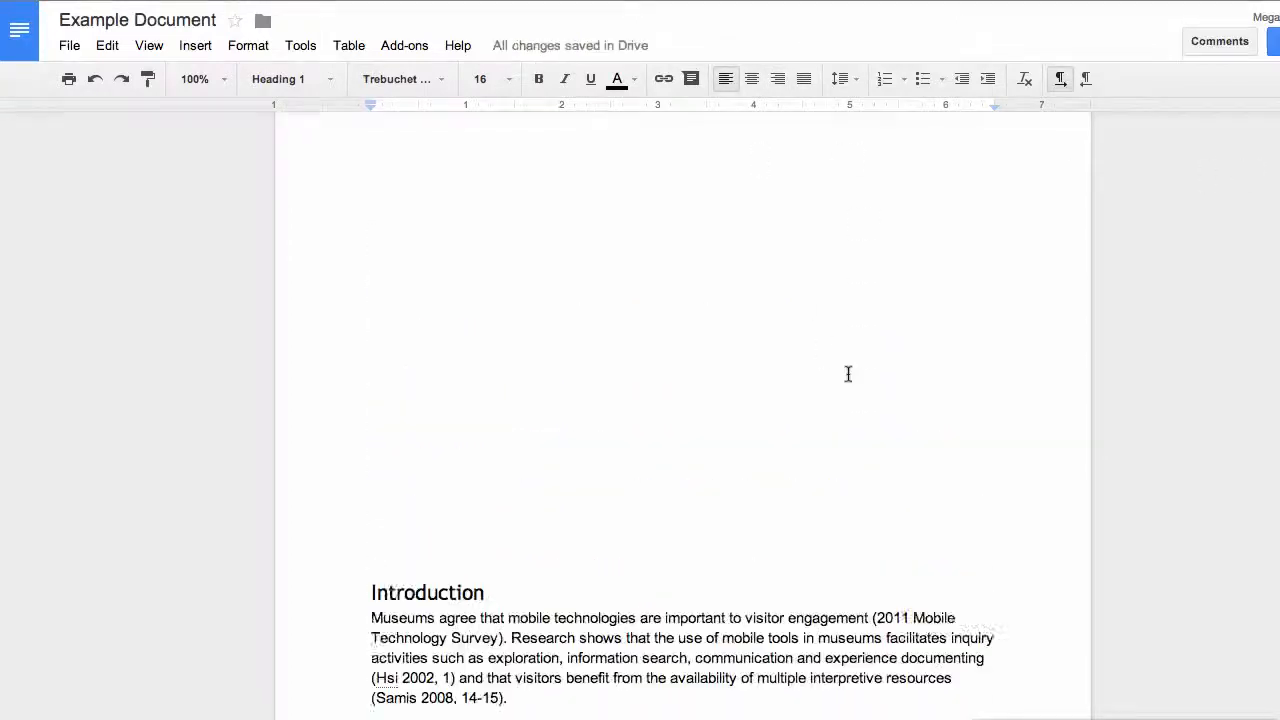
key(Return)
key(Return)
key(Return)
key(Return)
key(Return)
key(Return)
key(Return)
key(Return)
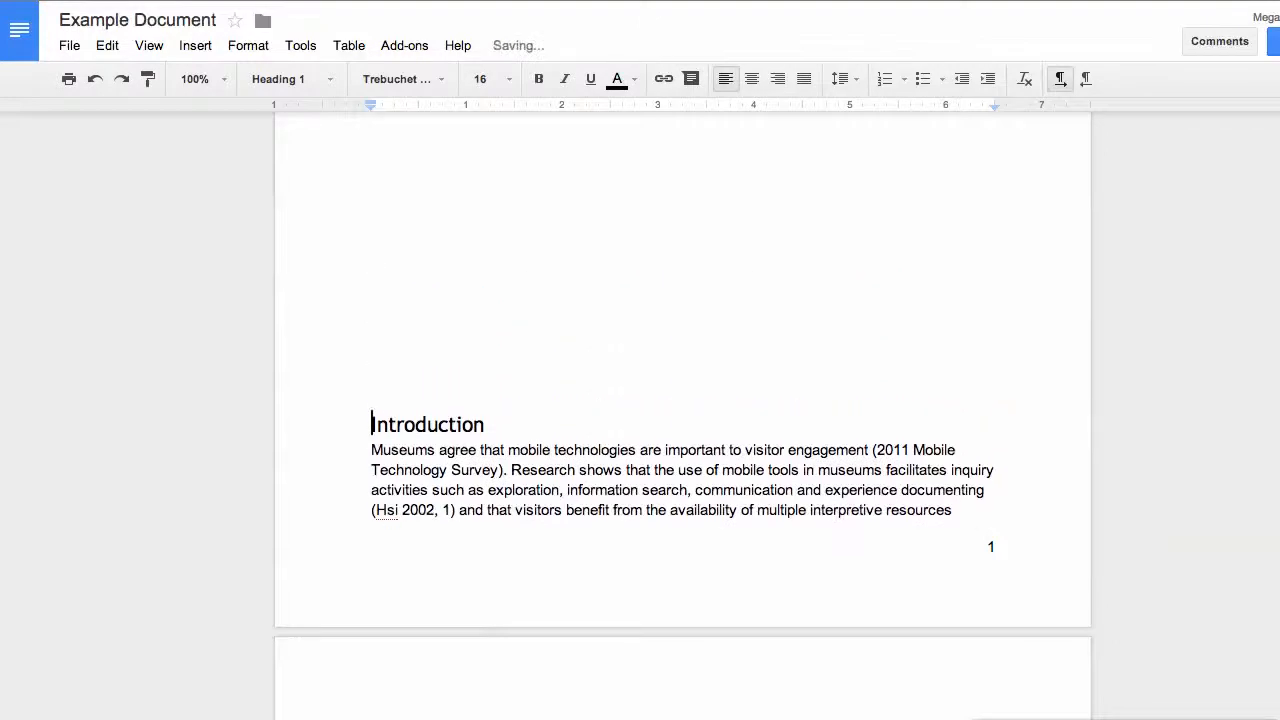
scroll(810, 288, down, 5)
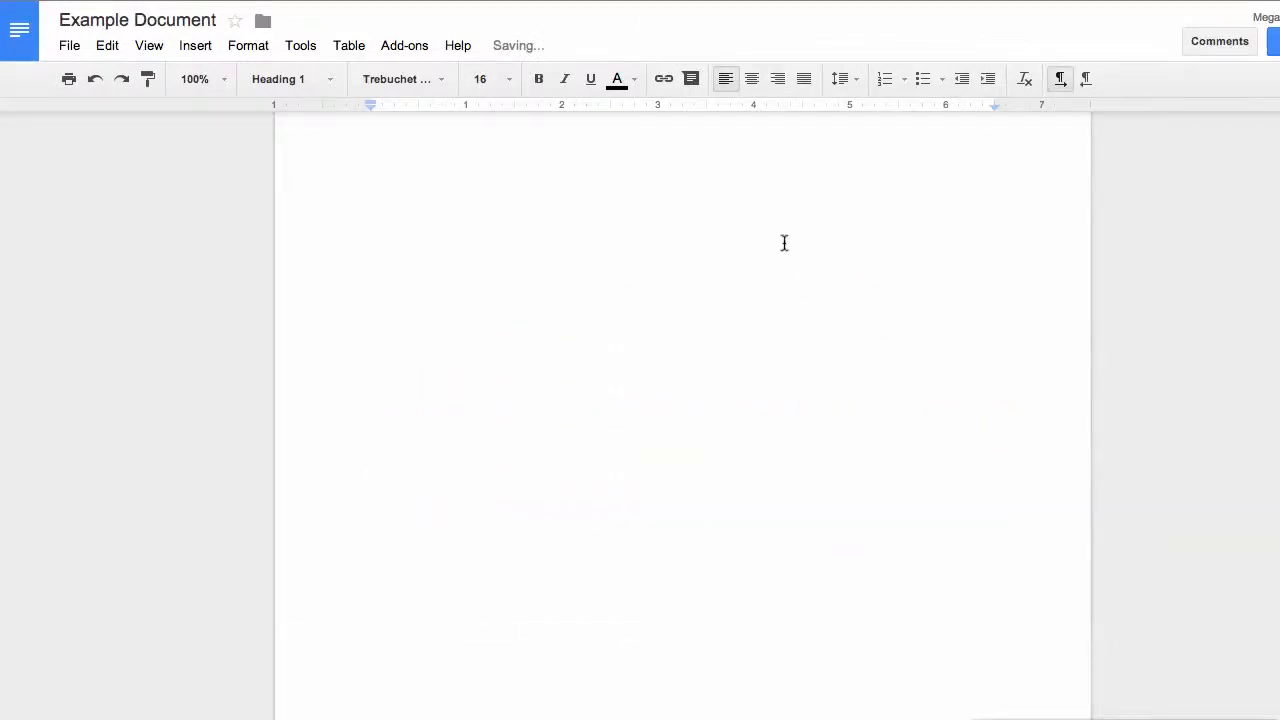
Insert a table of contents at the start of the empty first page
click(439, 267)
click(425, 247)
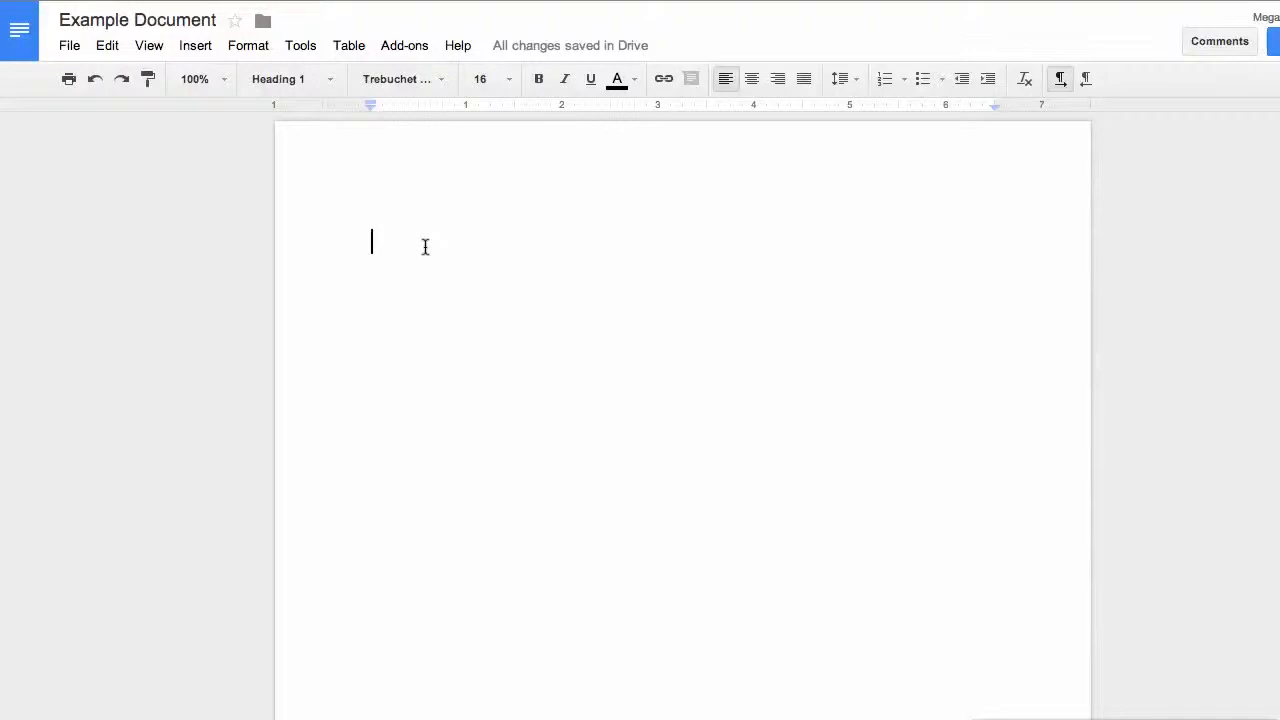
click(198, 47)
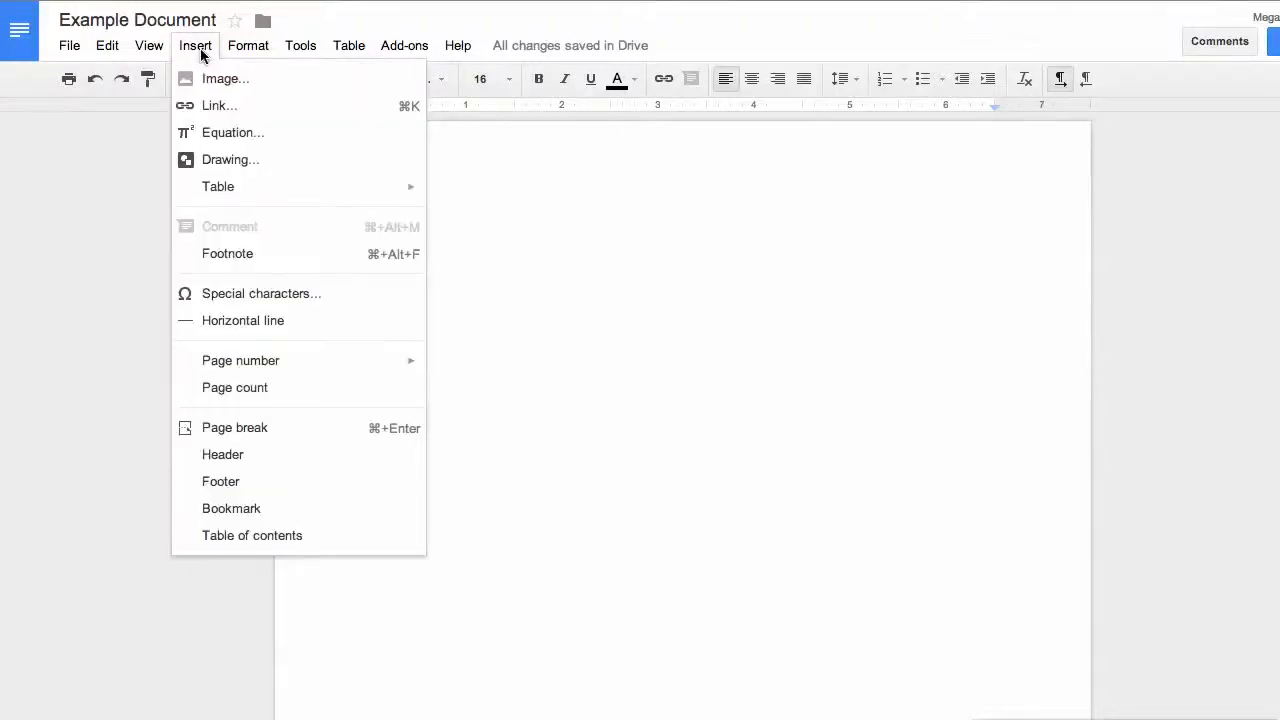
click(287, 540)
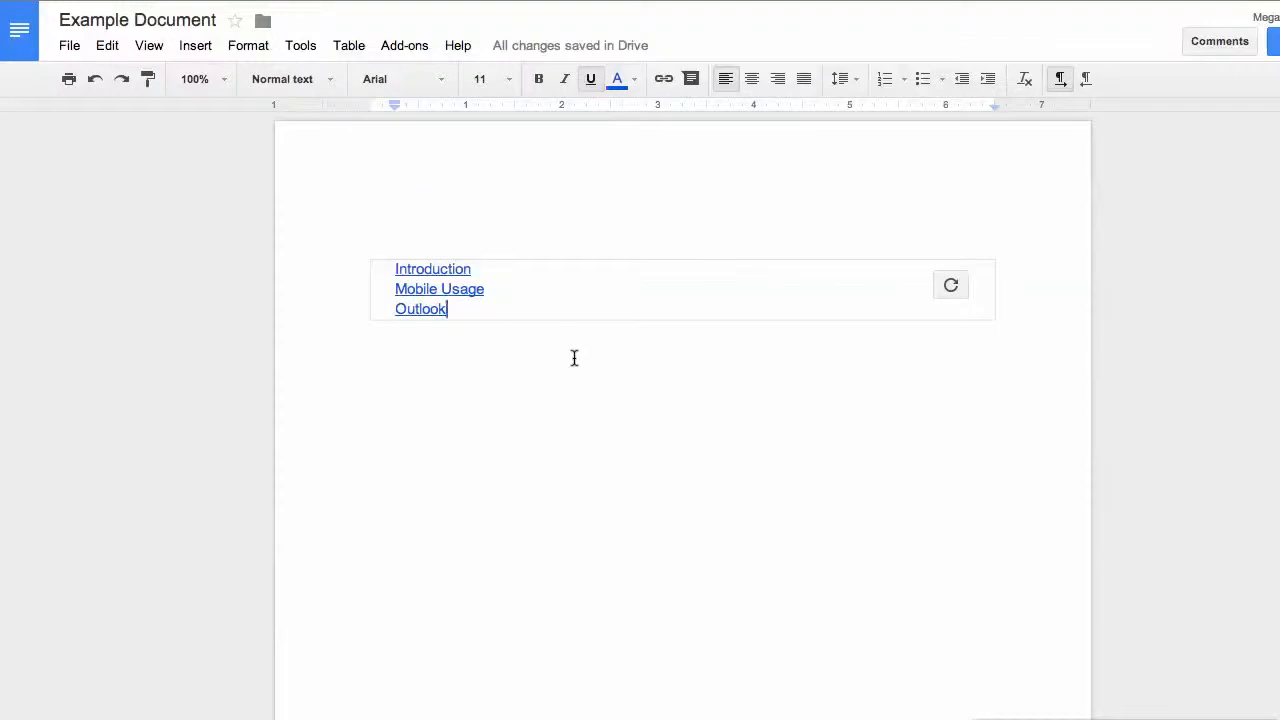
Add the line "Proposal" directly above the paragraph beginning "I propose to explore the role", with no blank line between them
scroll(574, 358, down, 20)
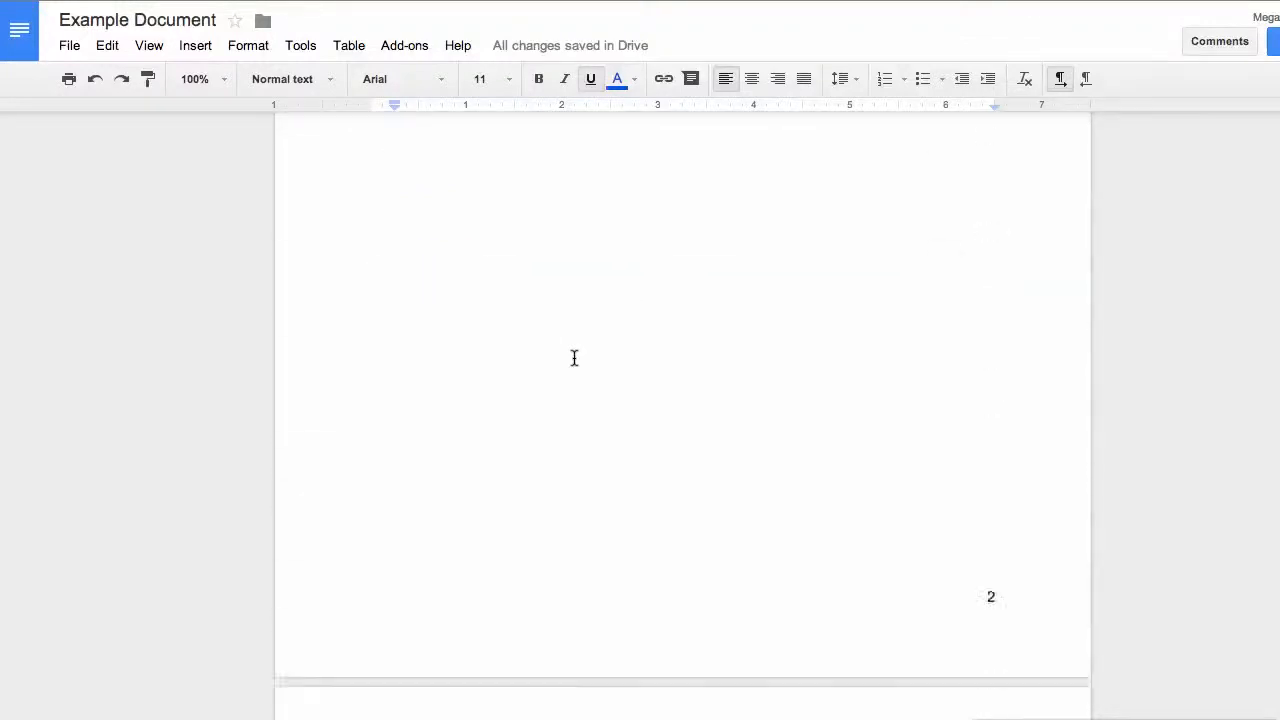
scroll(574, 358, down, 5)
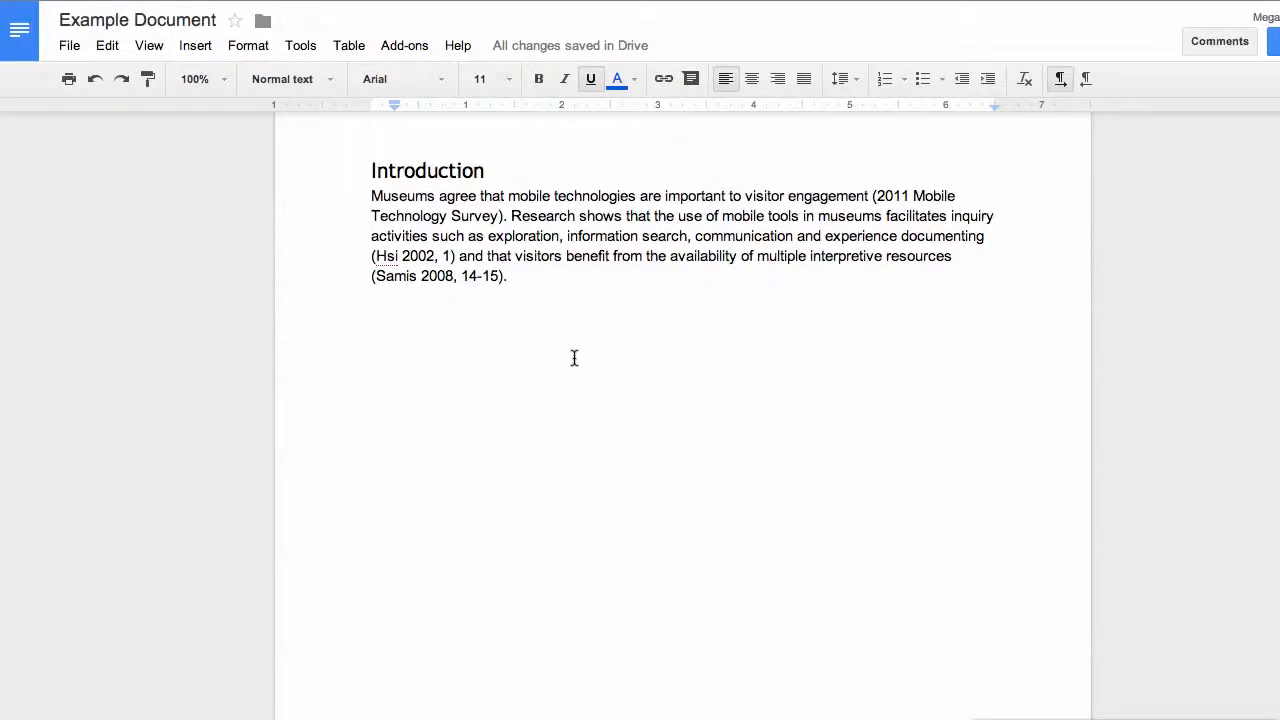
scroll(574, 358, down, 15)
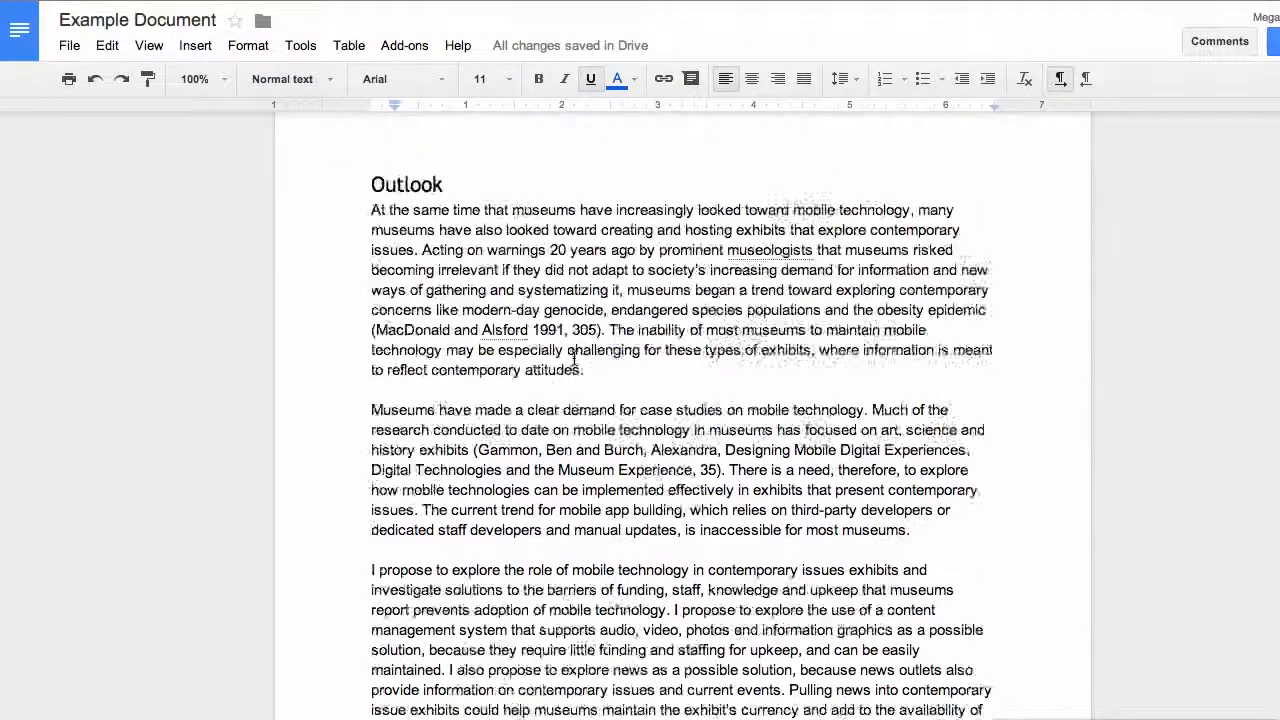
scroll(574, 358, up, 20)
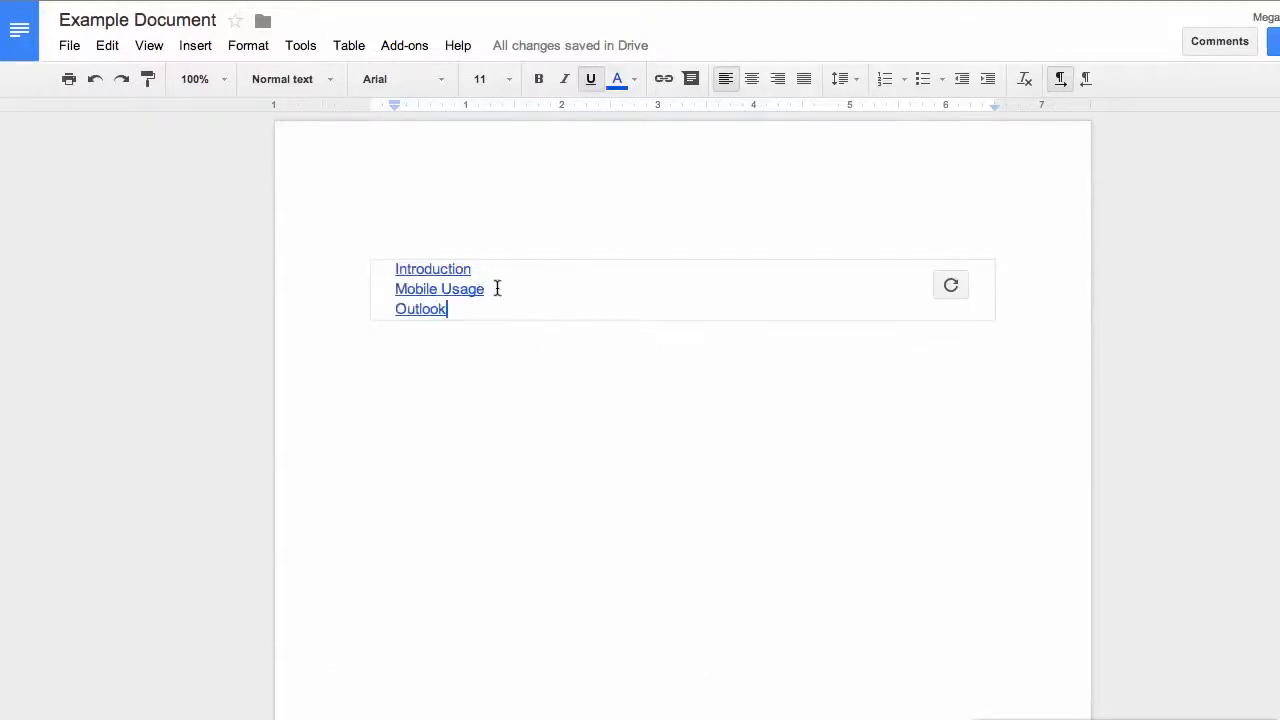
scroll(584, 347, down, 20)
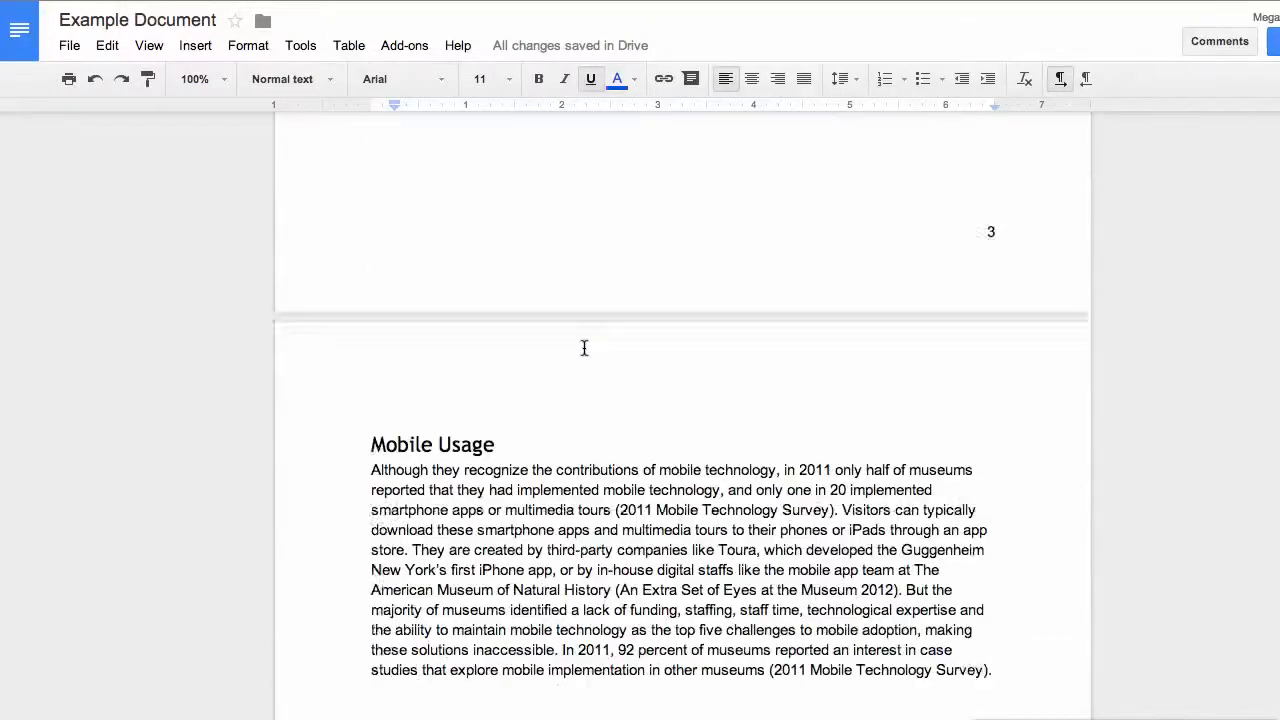
scroll(584, 347, down, 10)
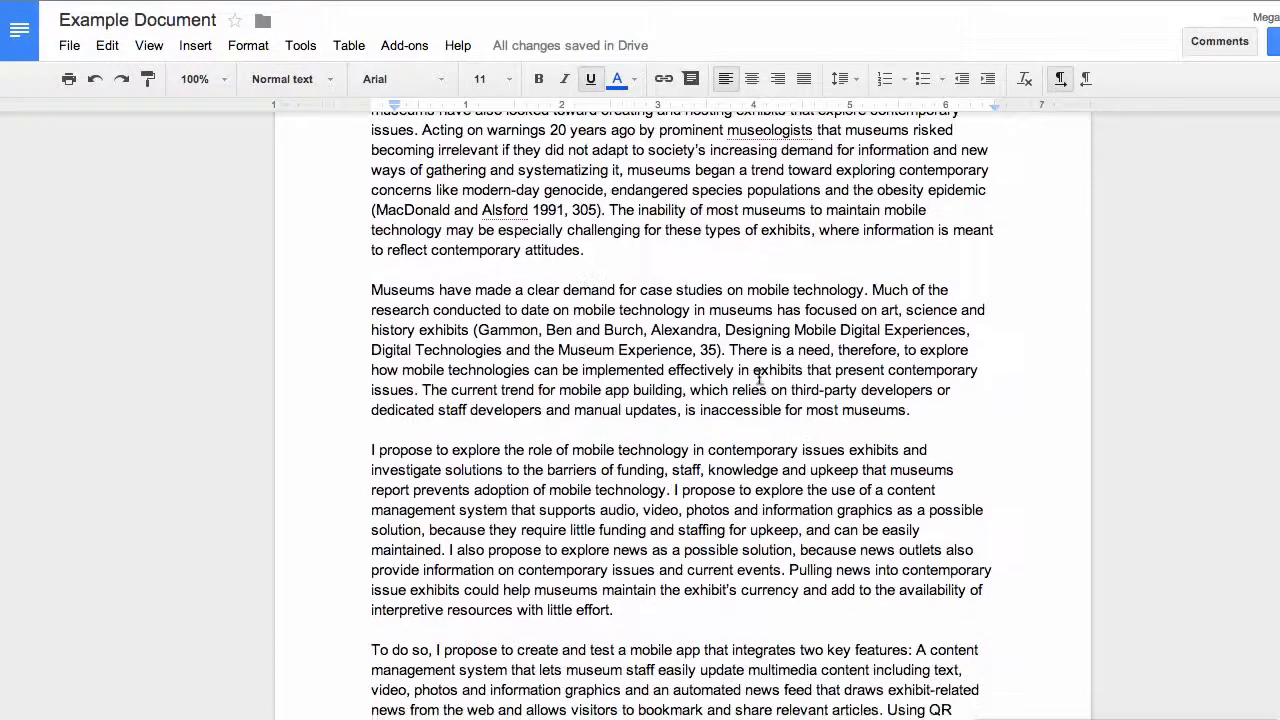
click(962, 409)
key(Return)
key(Return)
text(Propos)
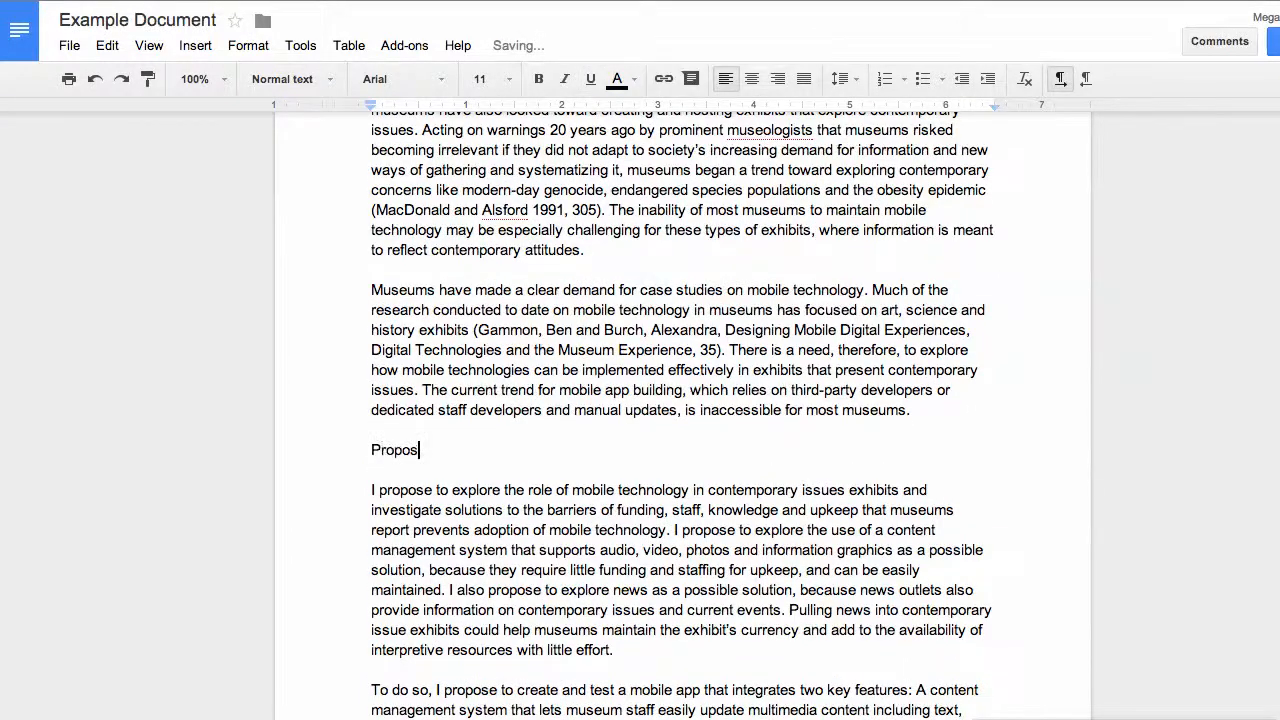
text(al)
key(Delete)
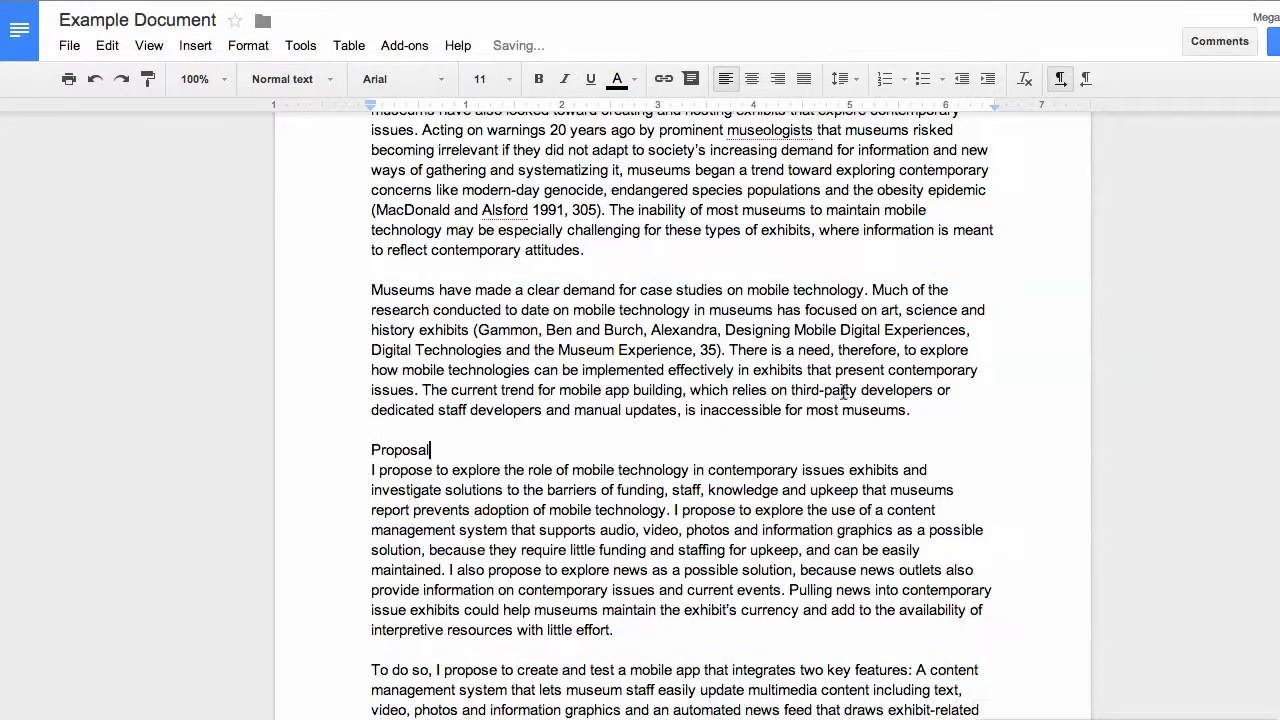
Apply the Heading 1 style to the "Proposal" line
drag(471, 451, 351, 446)
click(282, 79)
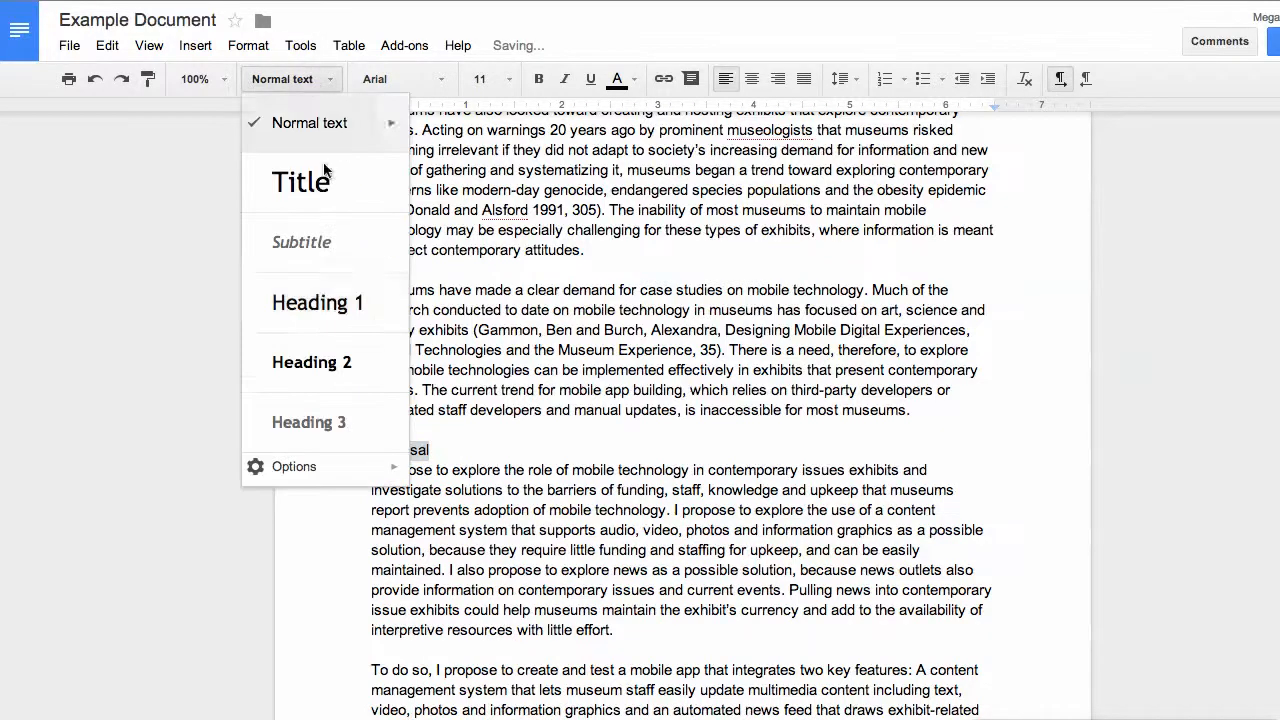
click(314, 302)
Insert a page break on the blank line above the "Proposal" heading and delete the leftover empty line before the heading
click(440, 446)
click(392, 430)
click(195, 46)
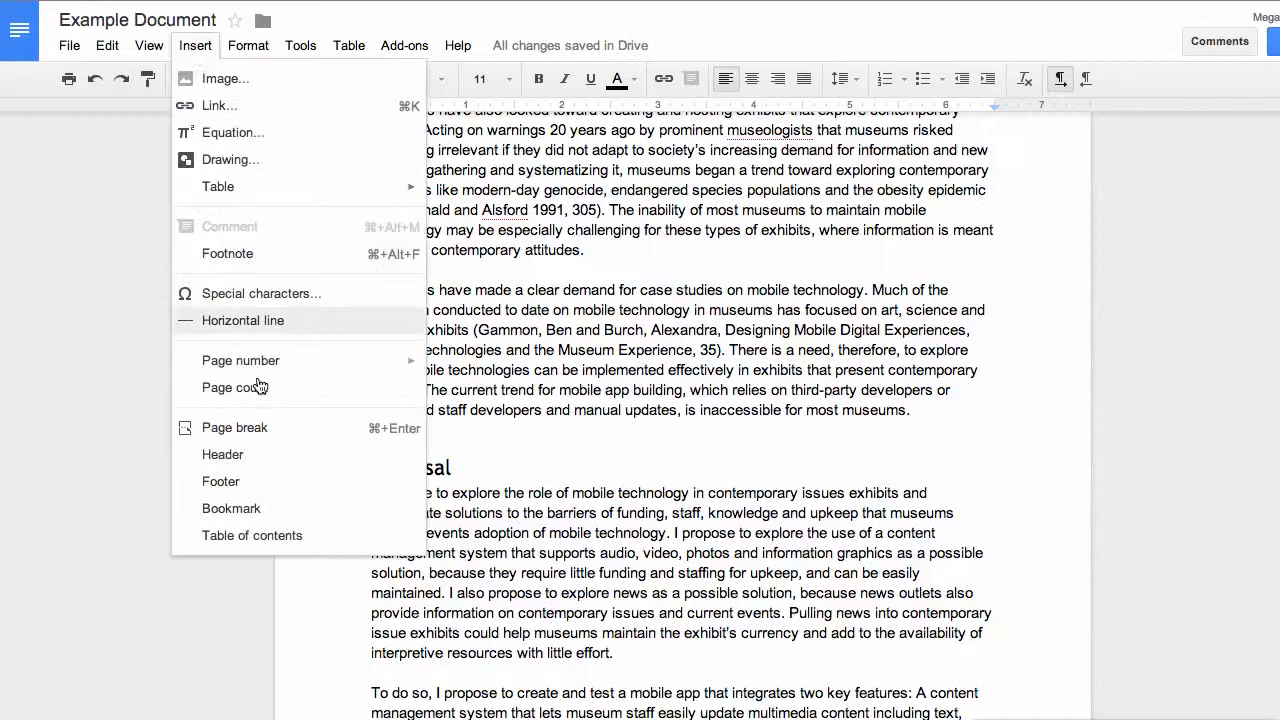
click(288, 438)
scroll(589, 465, down, 3)
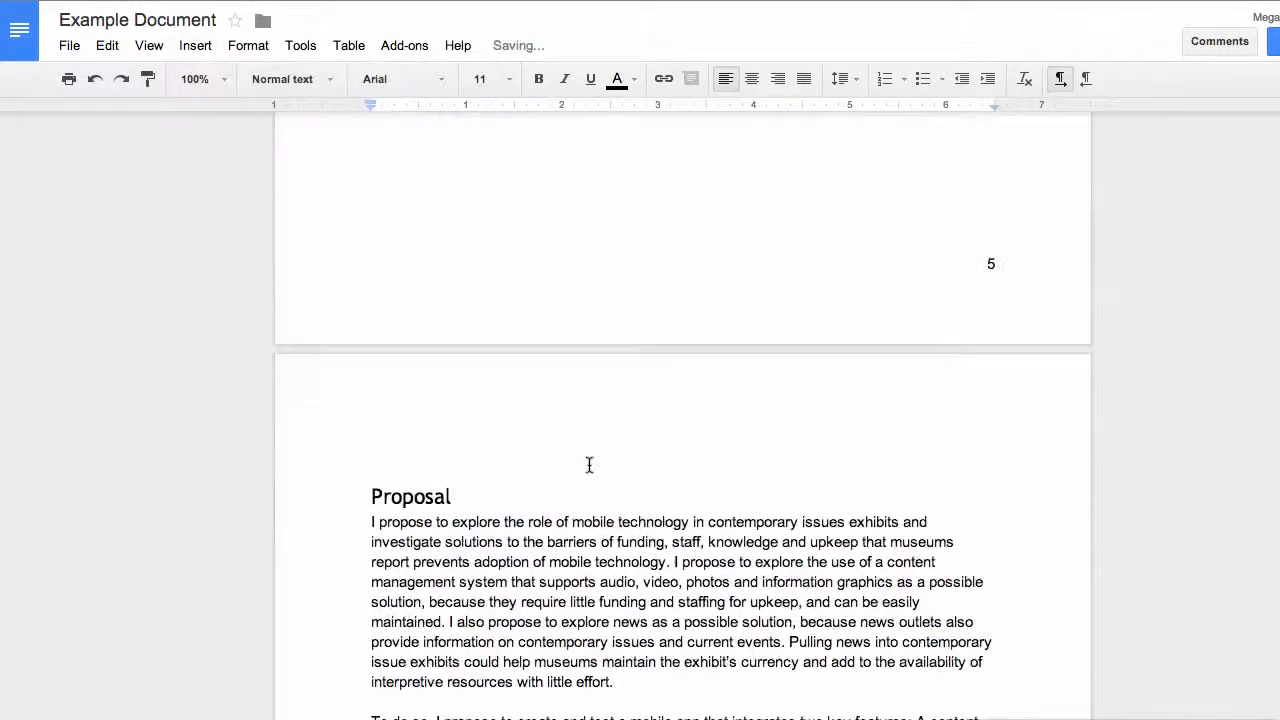
key(Delete)
scroll(590, 466, down, 1)
Update the table of contents on the first page to include the new "Proposal" heading
scroll(590, 466, up, 20)
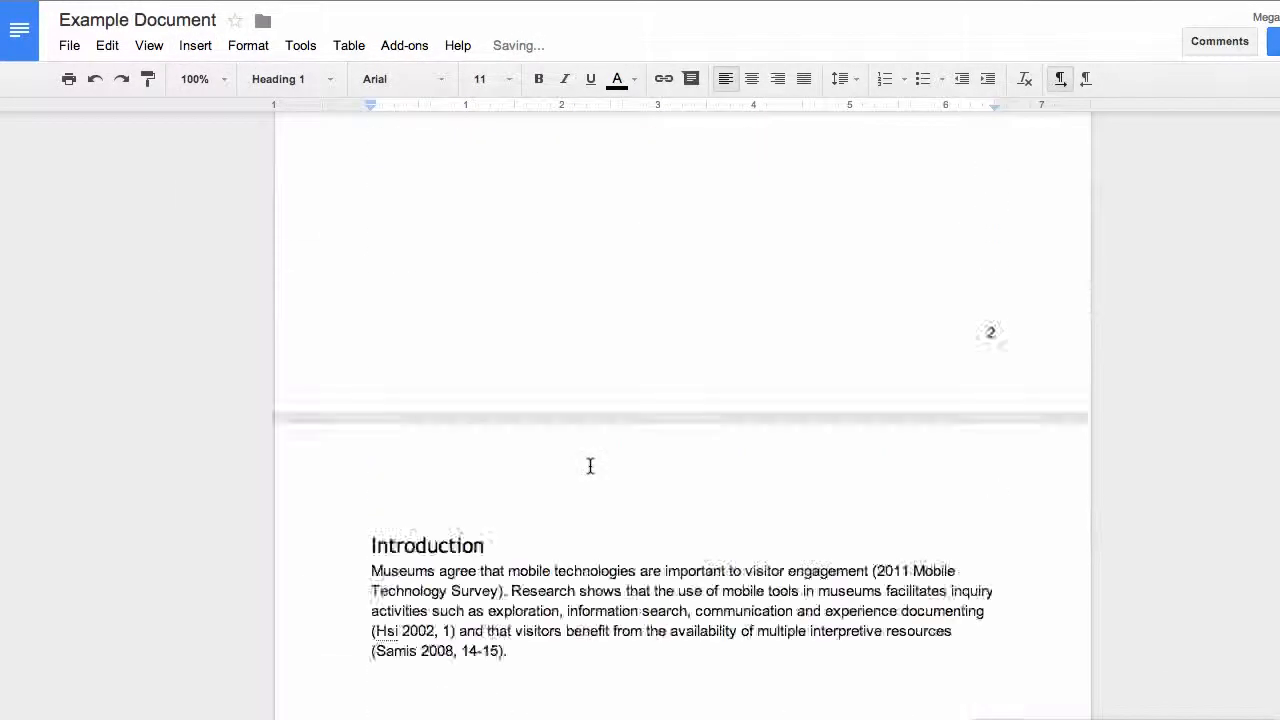
click(606, 272)
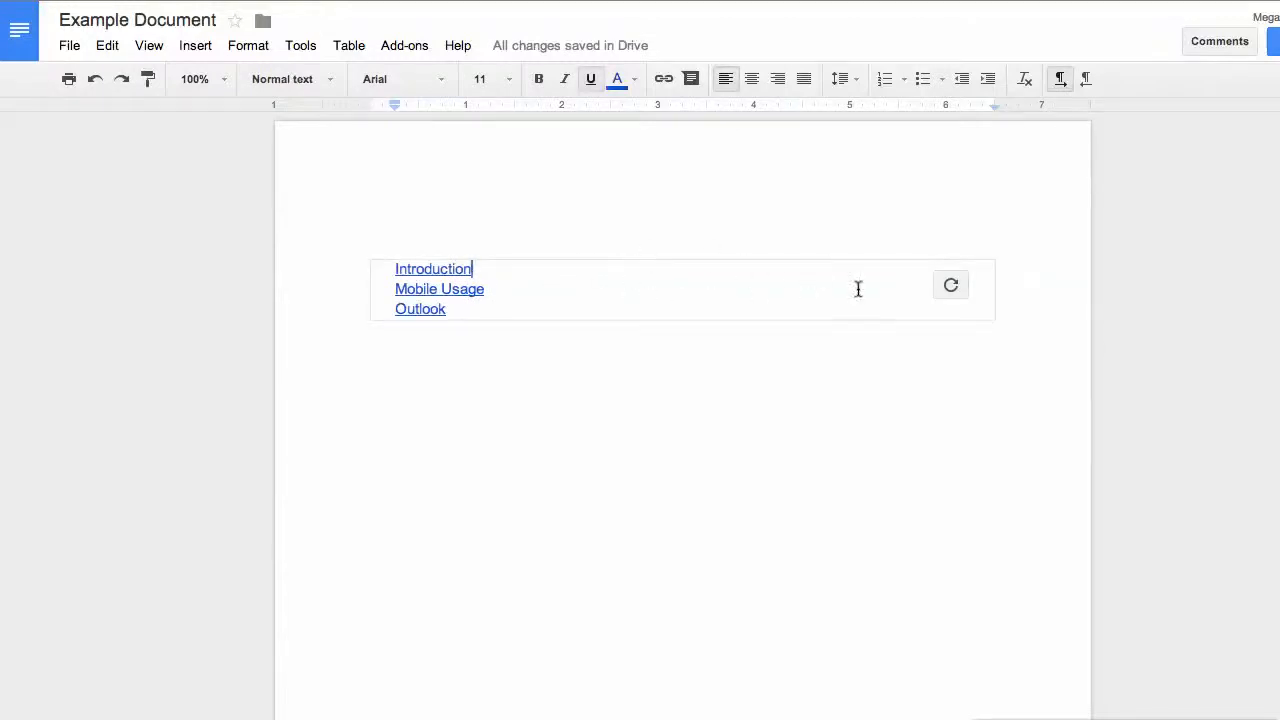
click(951, 287)
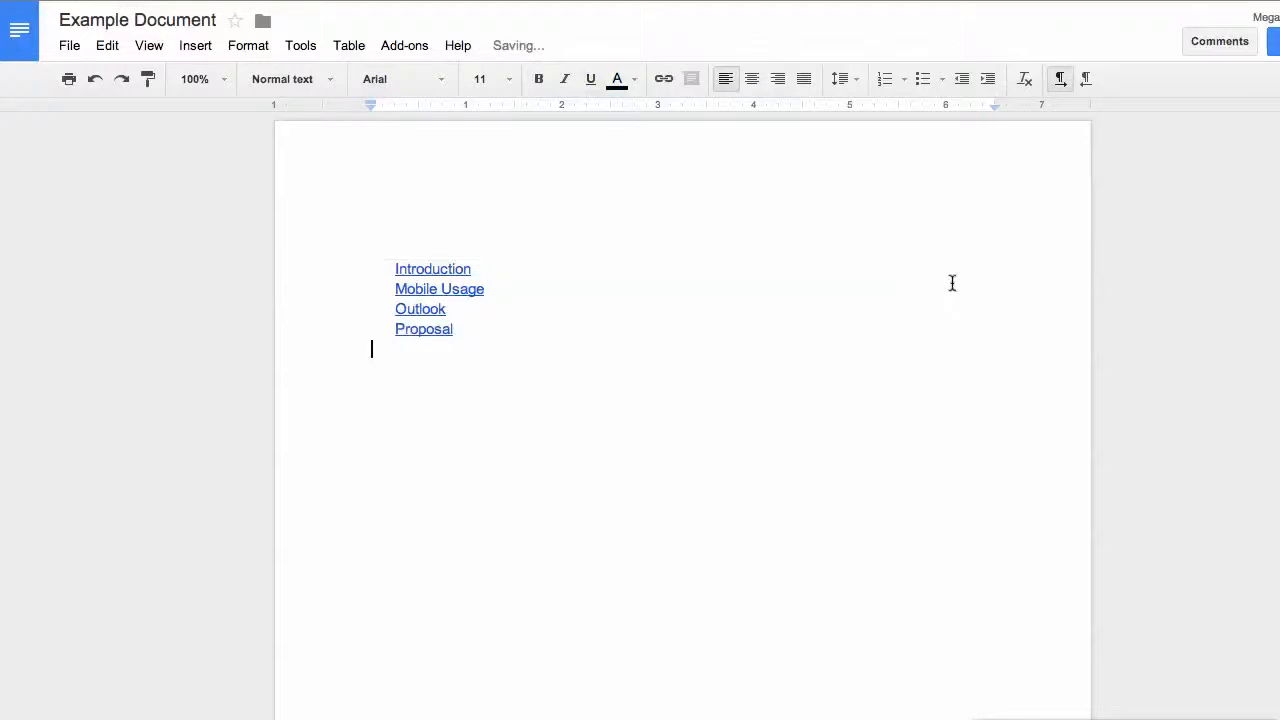
Prefix the four table of contents entries with "1...", "2...", "3..." and "4..." in order, and refresh the table of contents
click(563, 268)
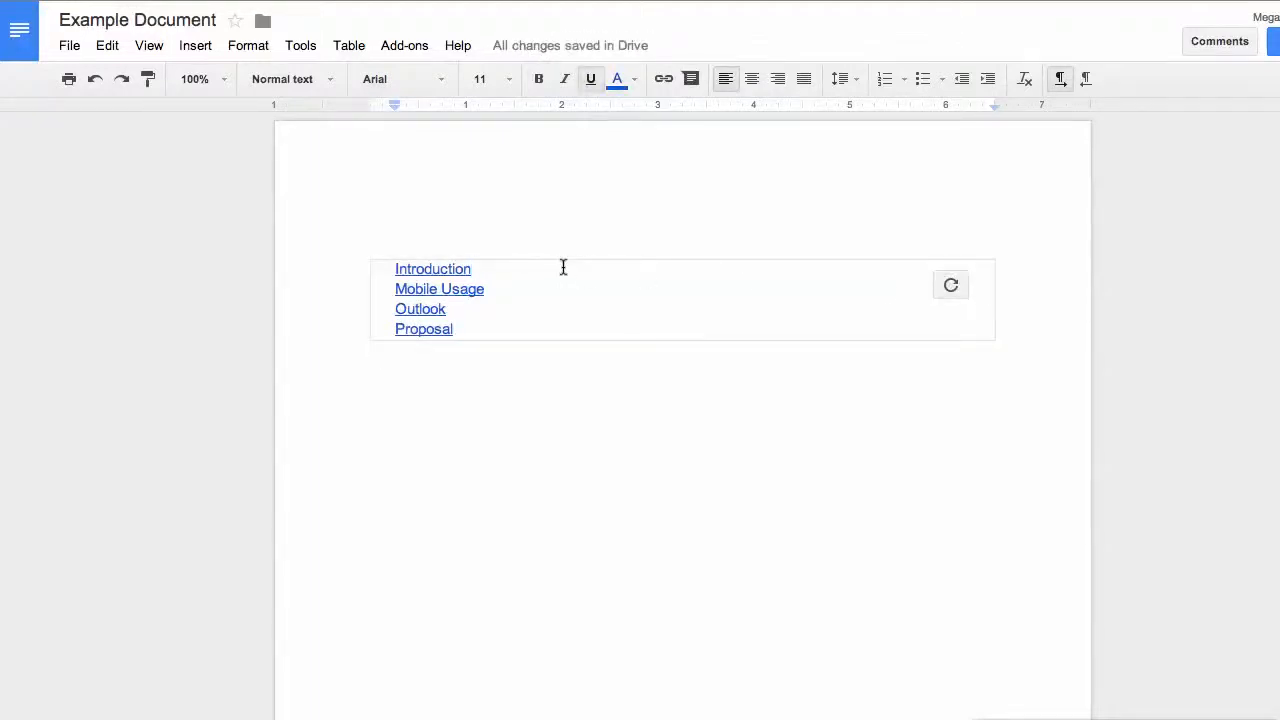
click(393, 269)
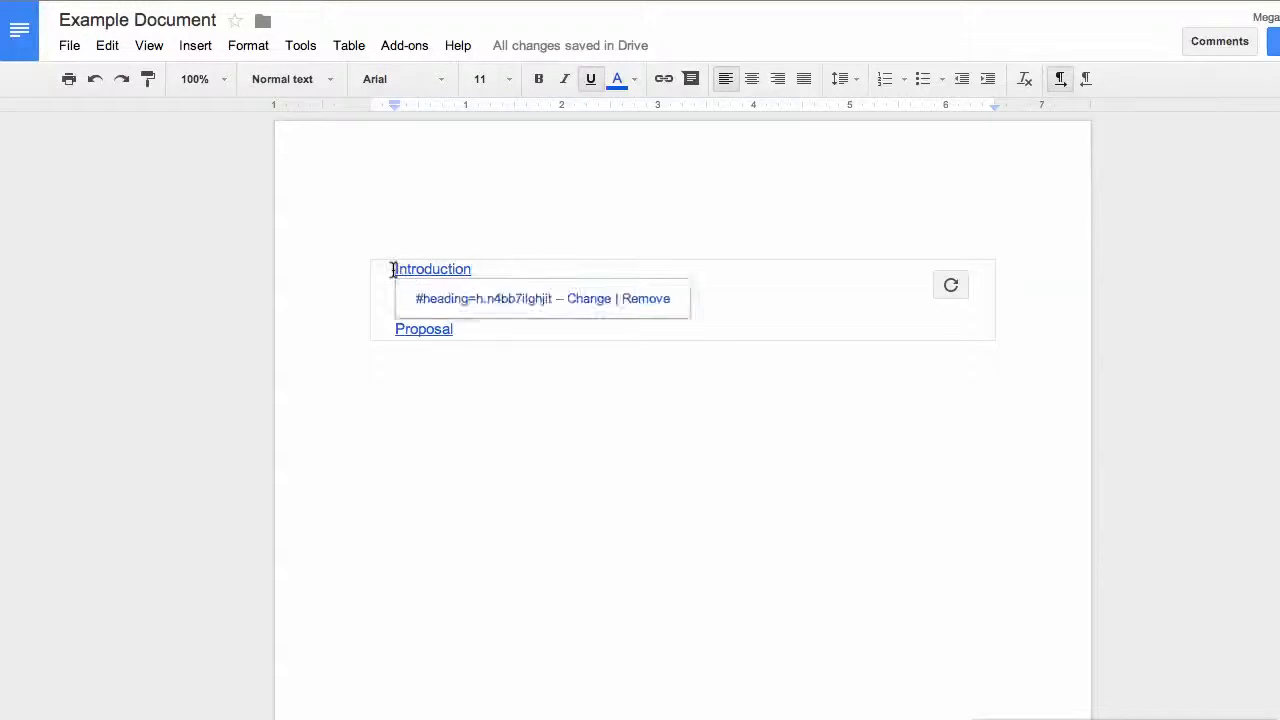
text(1...)
key(Down)
key(Home)
text(2...)
key(Down)
key(Home)
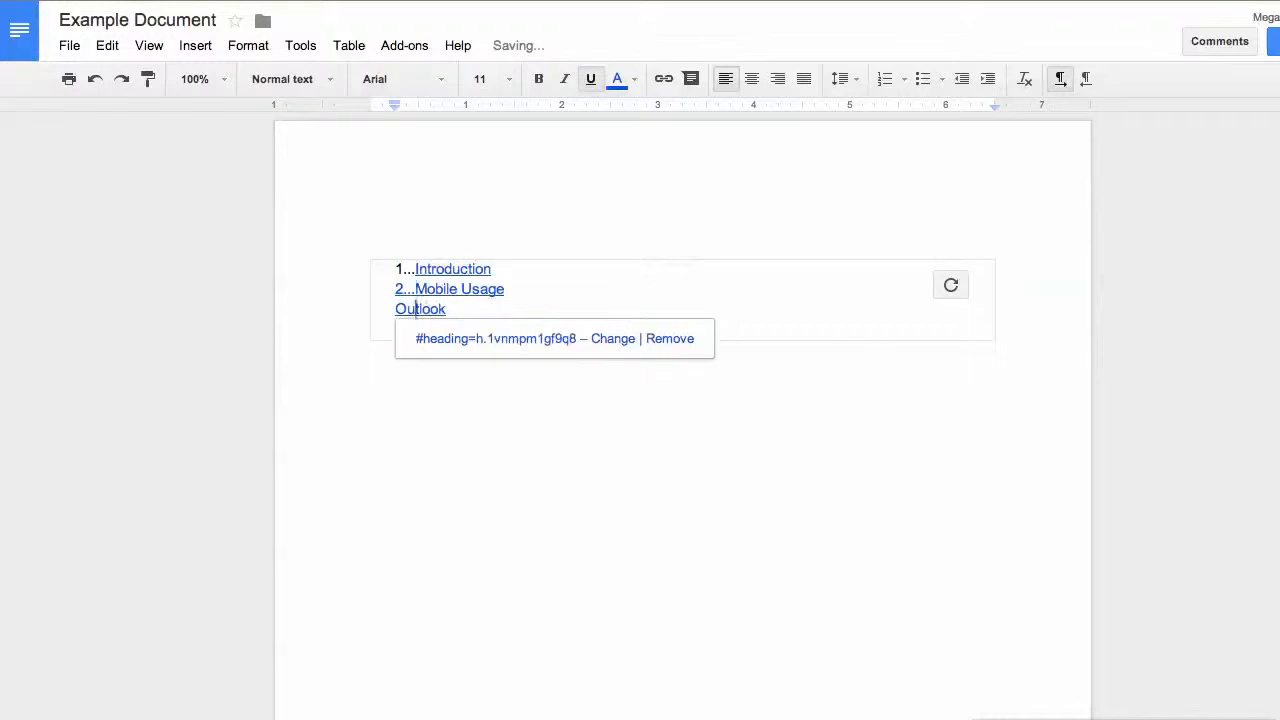
text(3...)
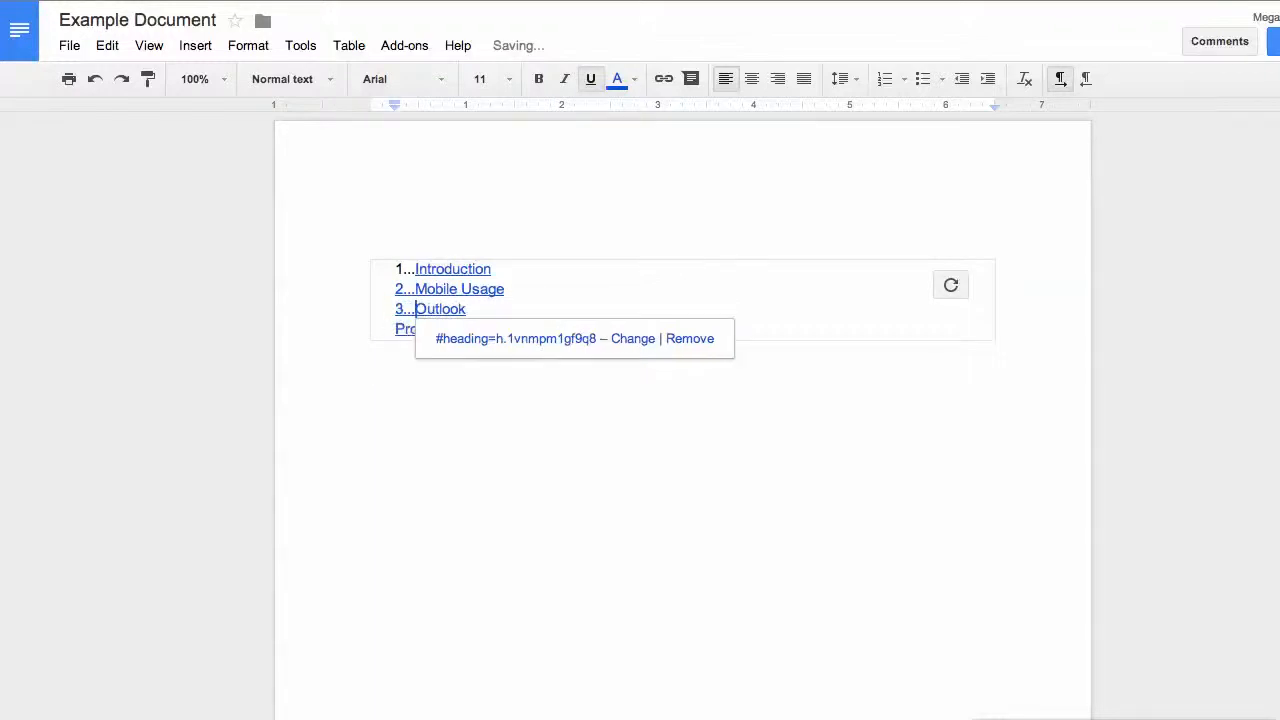
key(Down)
key(Home)
text(4...)
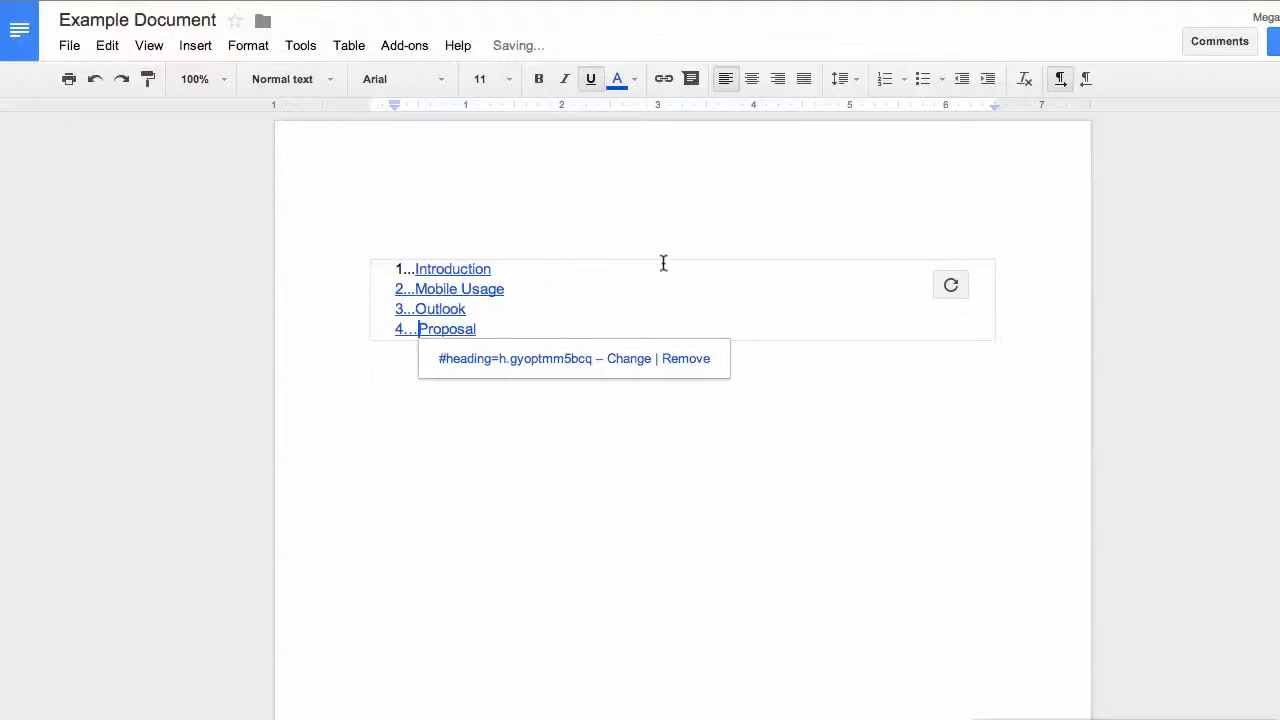
click(953, 289)
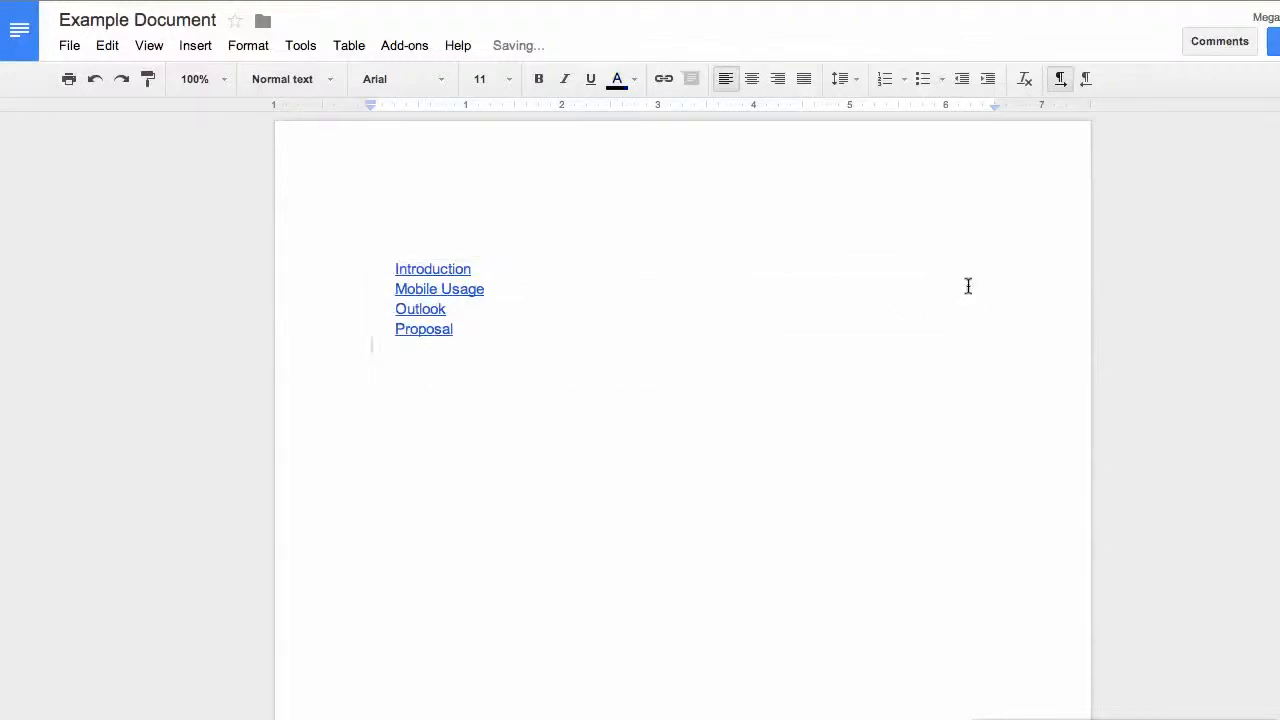
Place the cursor directly before the "Introduction" entry in the table of contents
click(620, 286)
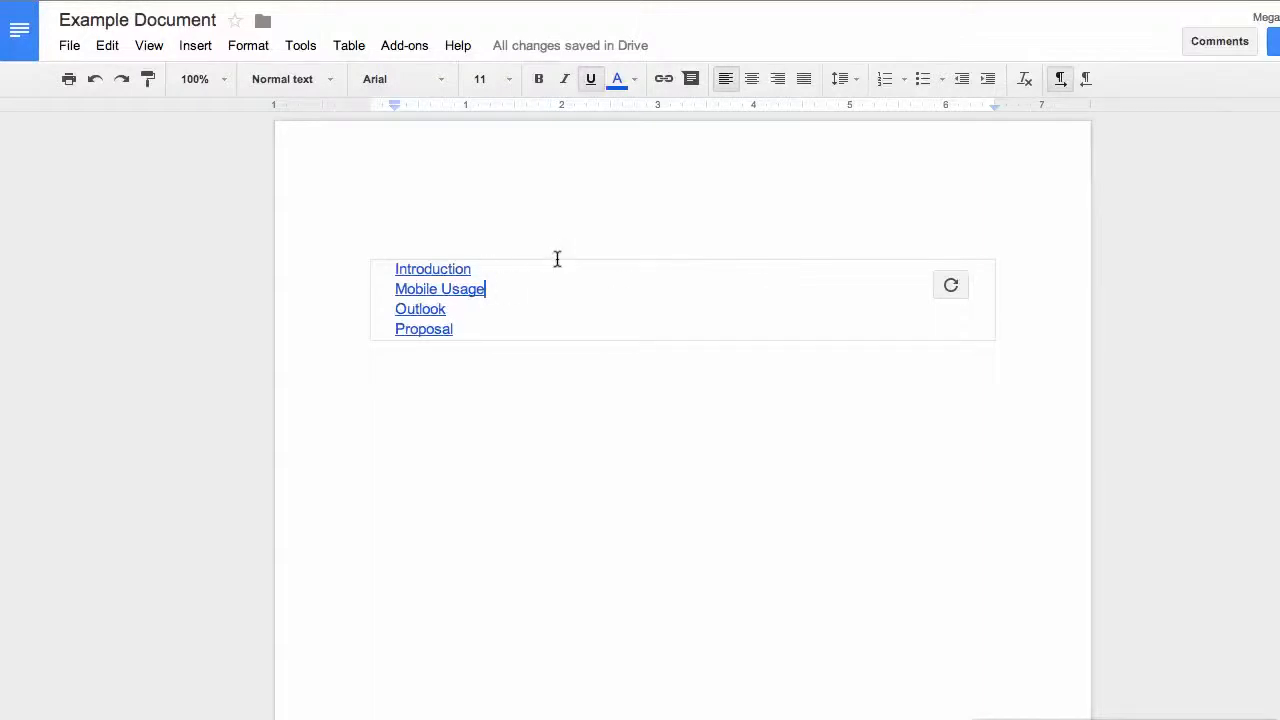
click(392, 269)
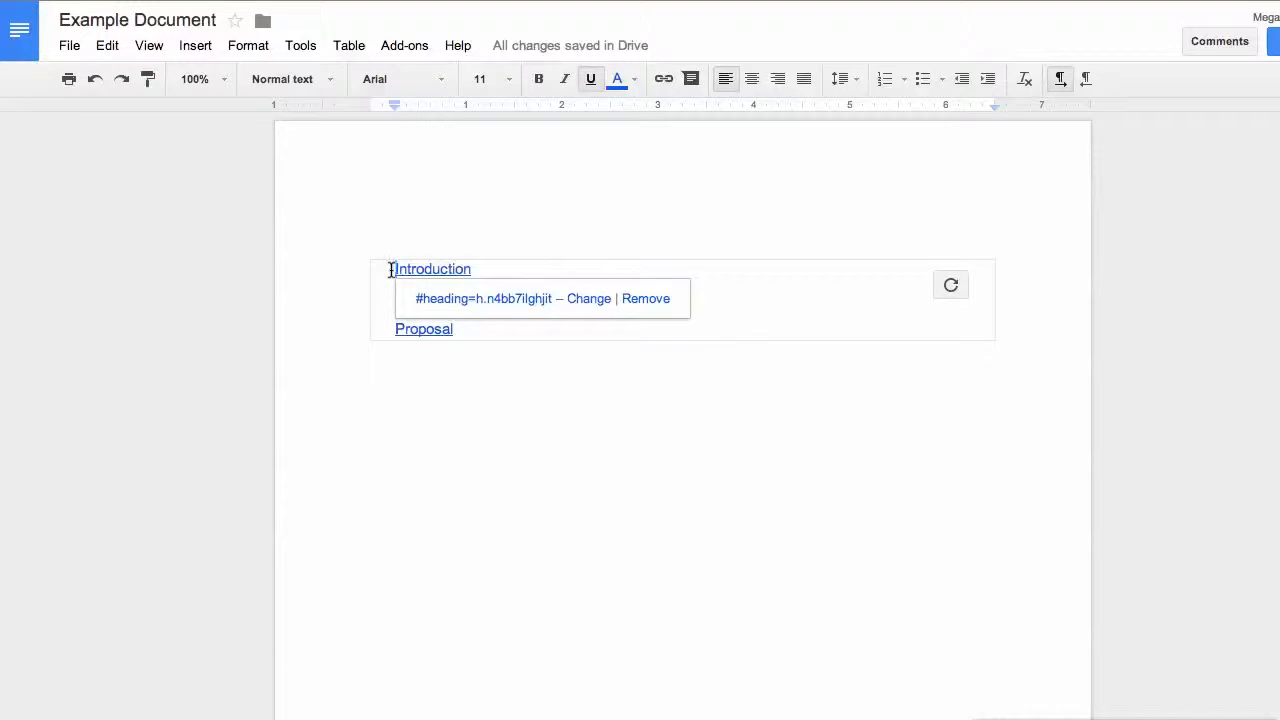